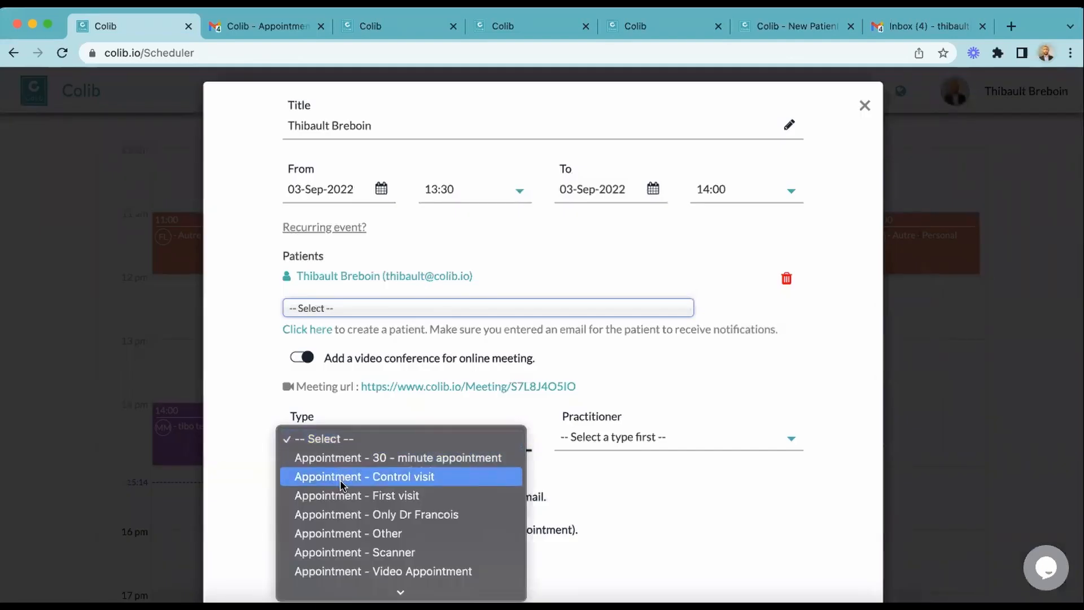
# Step: Set the new appointment's type to Appointment - First visit, assign the first listed practitioner, and save it to the scheduler
pyautogui.click(342, 496)
pyautogui.click(584, 439)
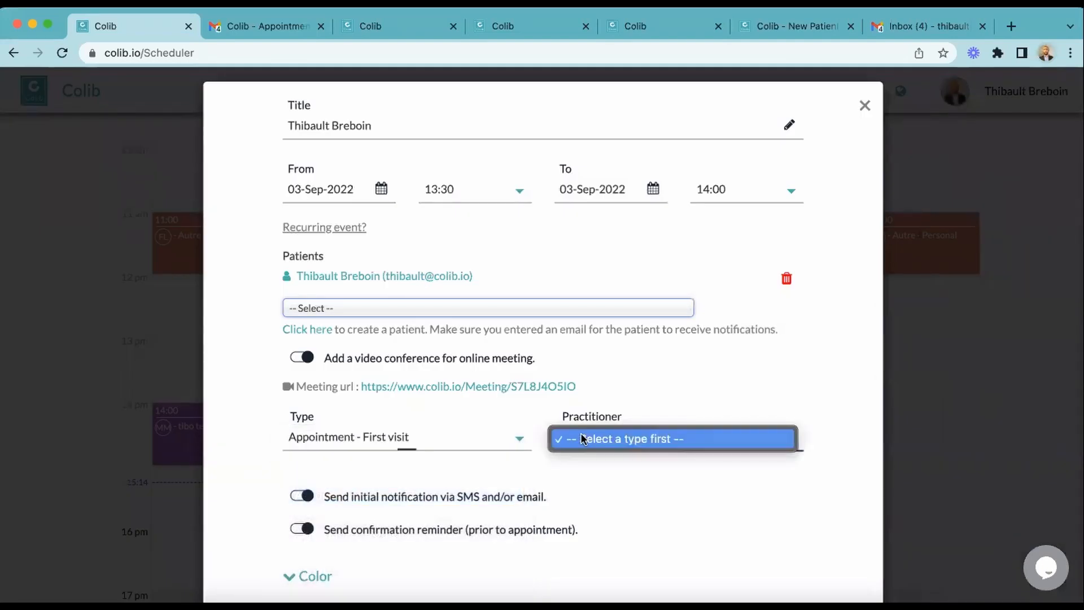
pyautogui.click(584, 438)
pyautogui.click(584, 453)
pyautogui.scroll(-5, 519, 471)
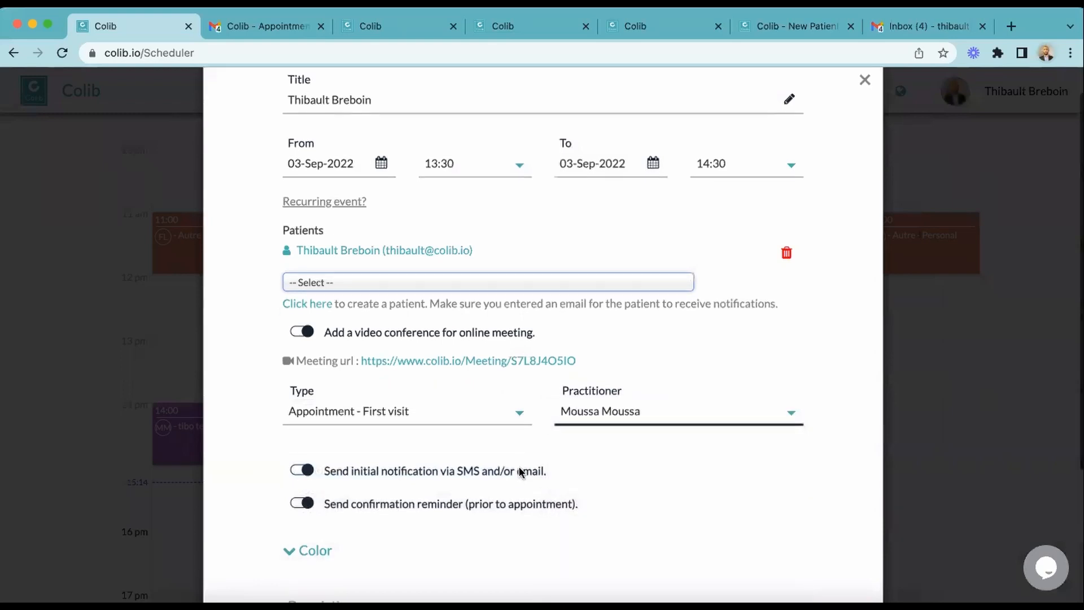
pyautogui.click(645, 537)
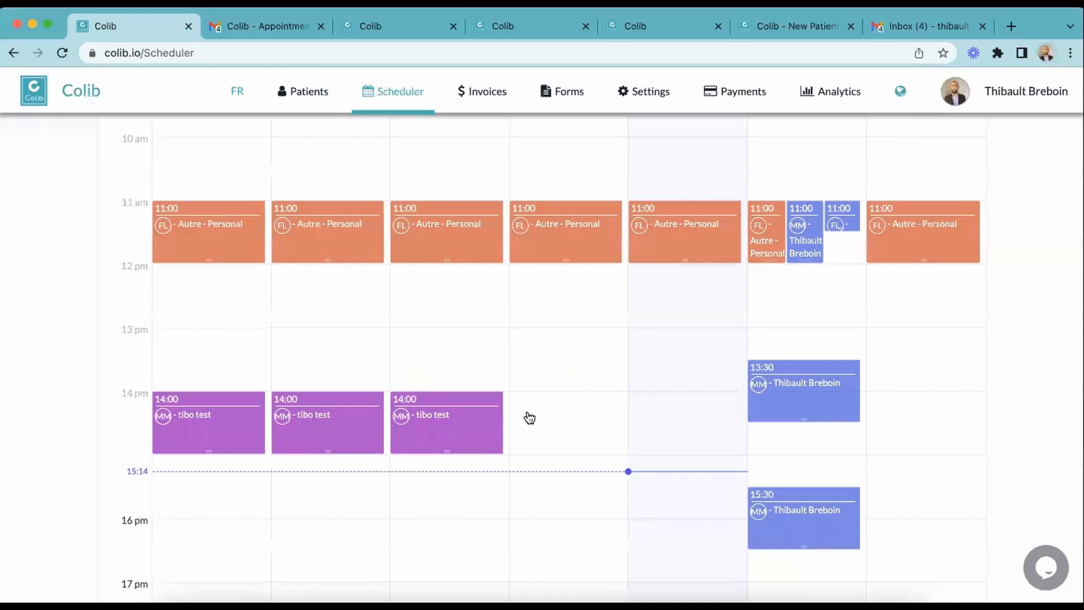
pyautogui.scroll(5, 529, 418)
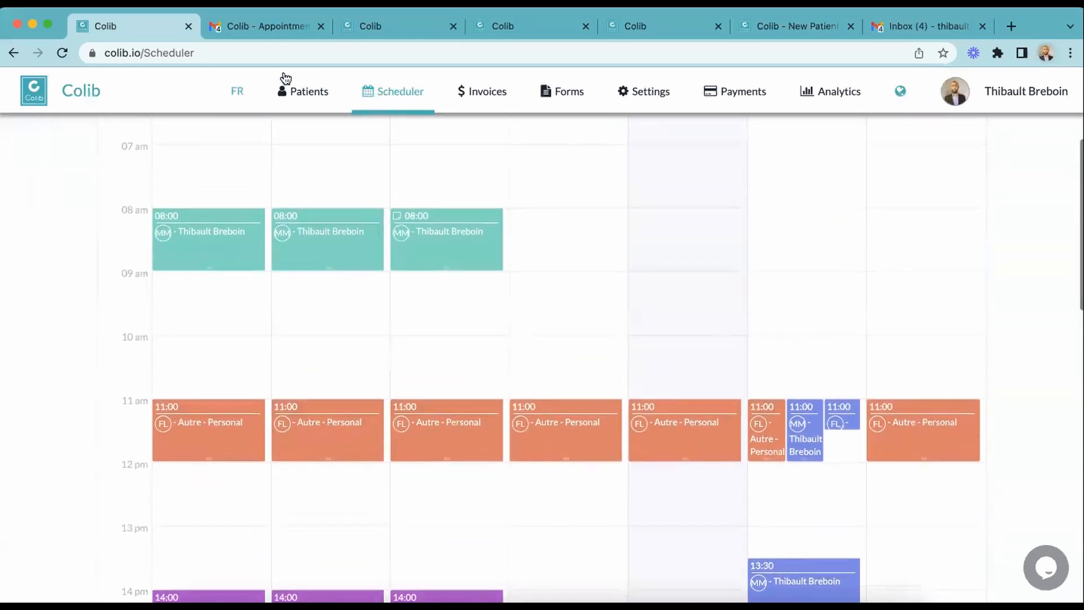
# Step: Examine the practice's web page settings, including the page URL, social links, English description and appointment booking options
pyautogui.click(353, 26)
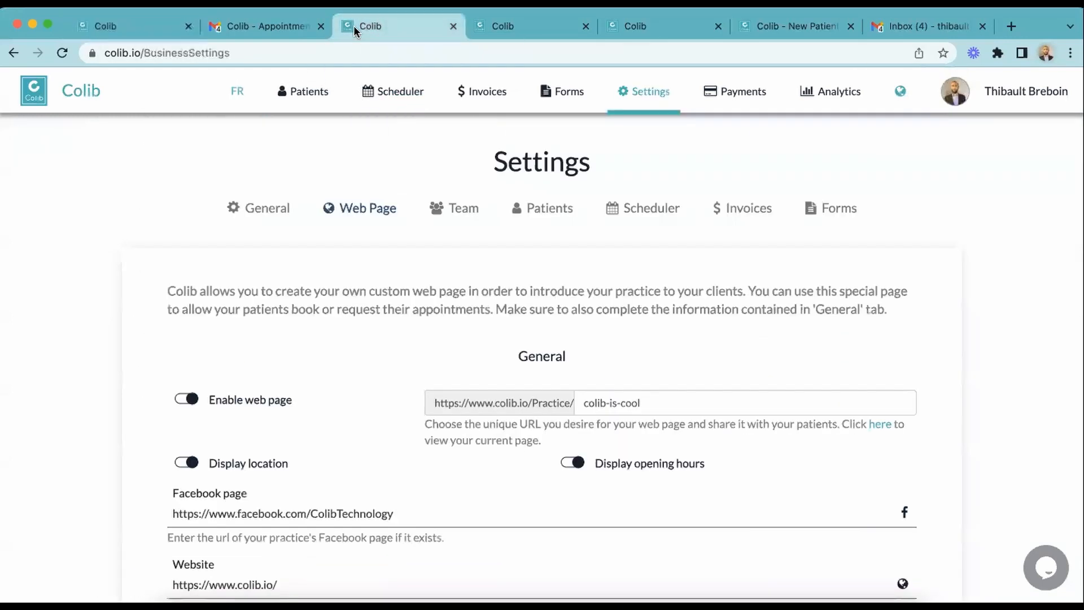
pyautogui.scroll(-5, 282, 316)
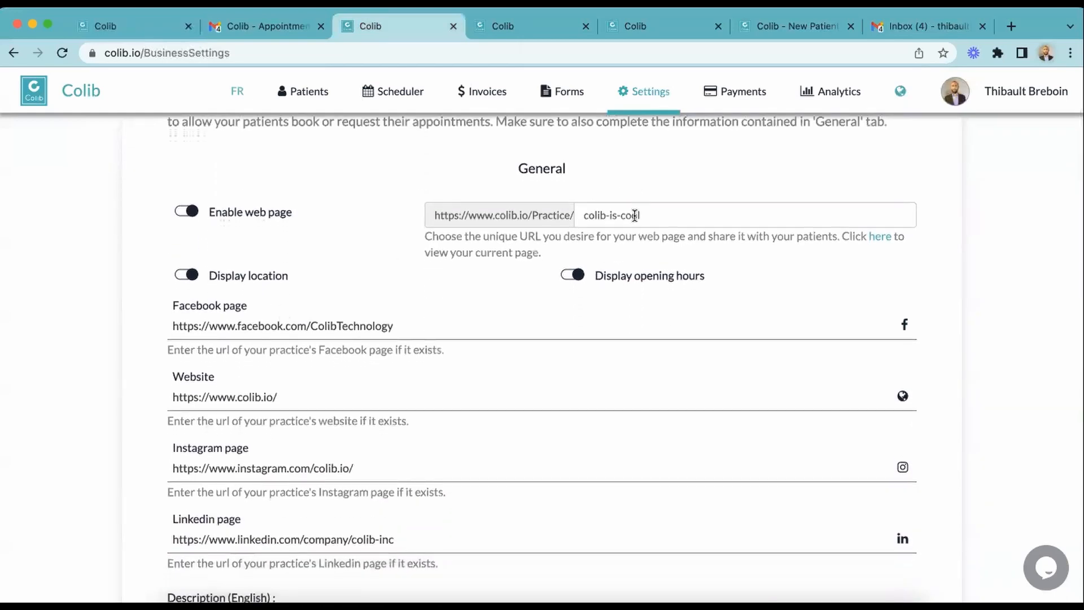
pyautogui.scroll(-10, 629, 228)
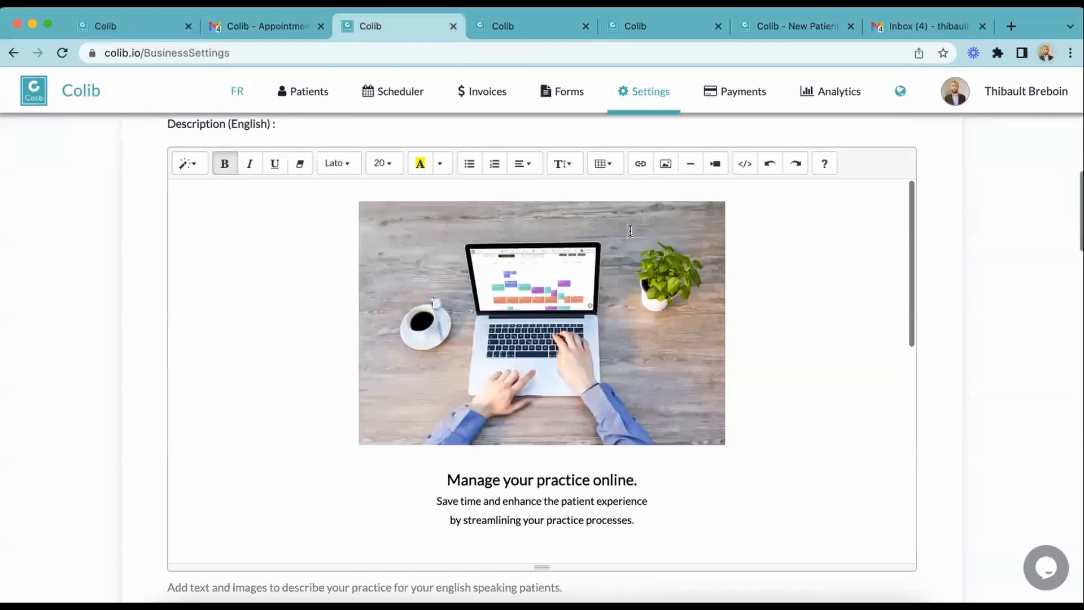
pyautogui.scroll(-3, 630, 231)
pyautogui.scroll(-10, 596, 396)
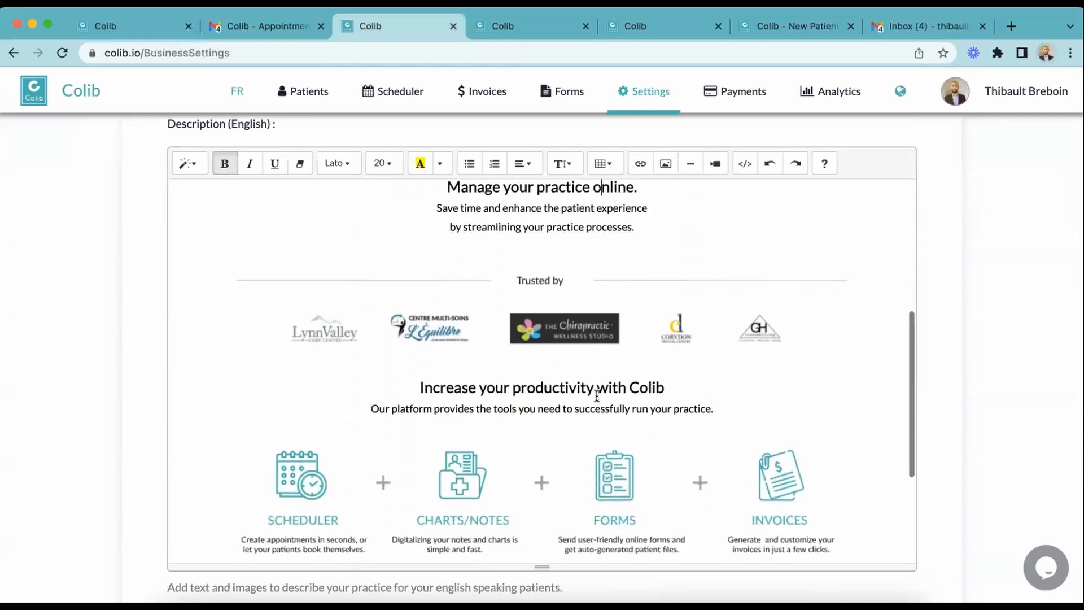
pyautogui.scroll(-8, 595, 393)
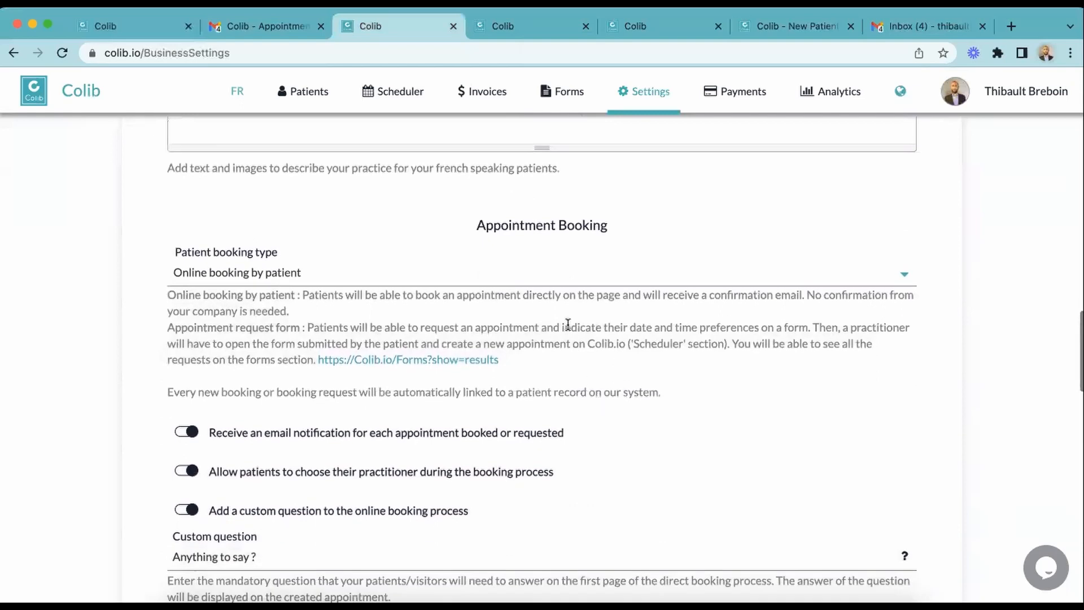
pyautogui.click(548, 275)
pyautogui.click(544, 274)
pyautogui.scroll(-6, 464, 410)
pyautogui.scroll(-3, 464, 417)
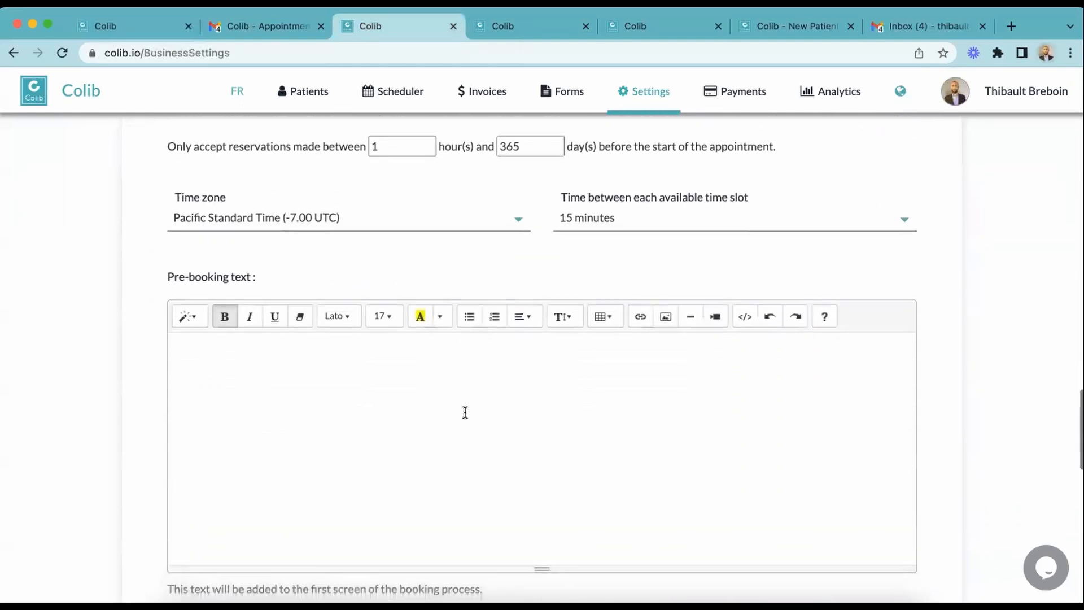
# Step: Set the time between each available time slot to 30 minutes and save the web page settings
pyautogui.scroll(2, 558, 338)
pyautogui.click(591, 304)
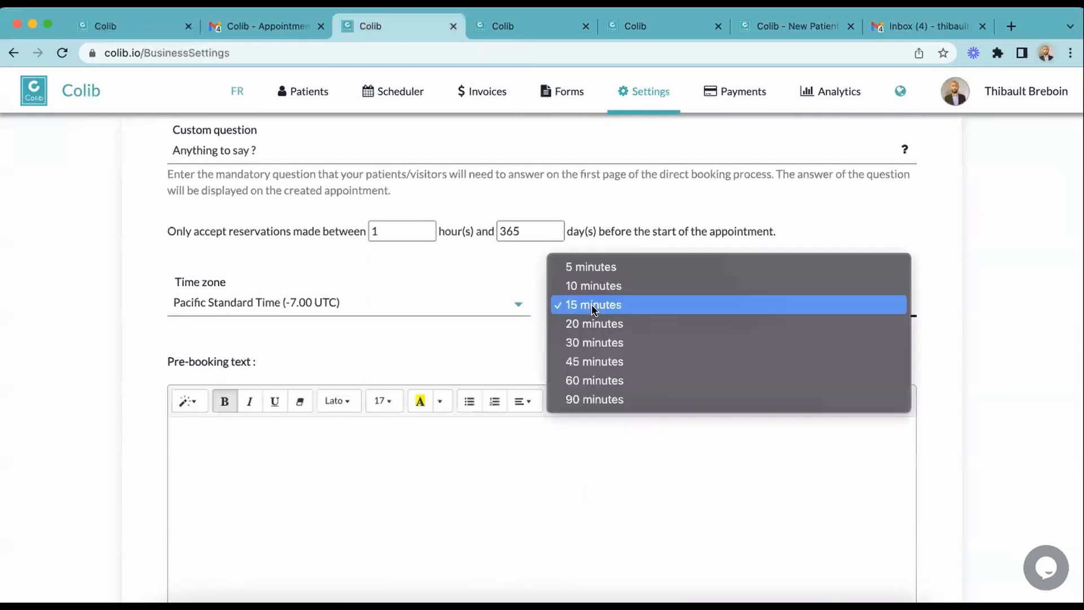
pyautogui.click(596, 342)
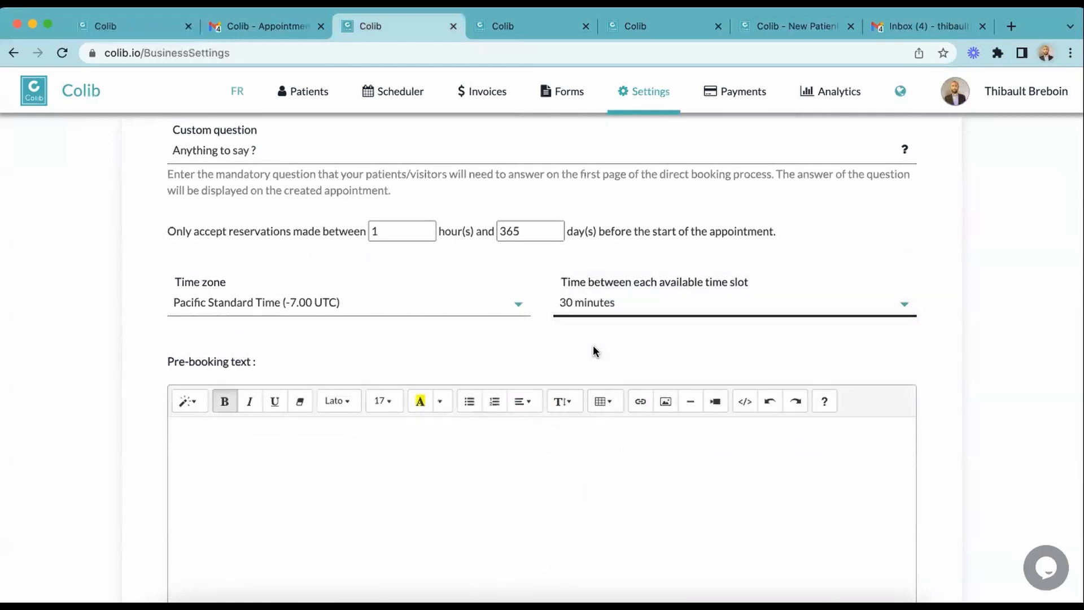
pyautogui.scroll(-7, 577, 361)
pyautogui.scroll(-7, 577, 367)
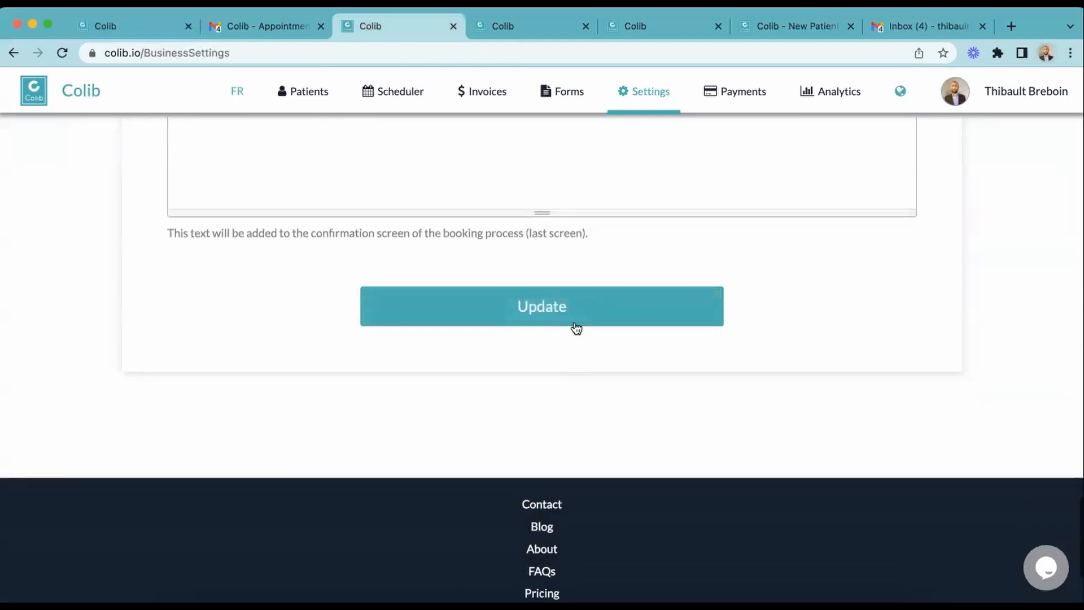
pyautogui.click(576, 313)
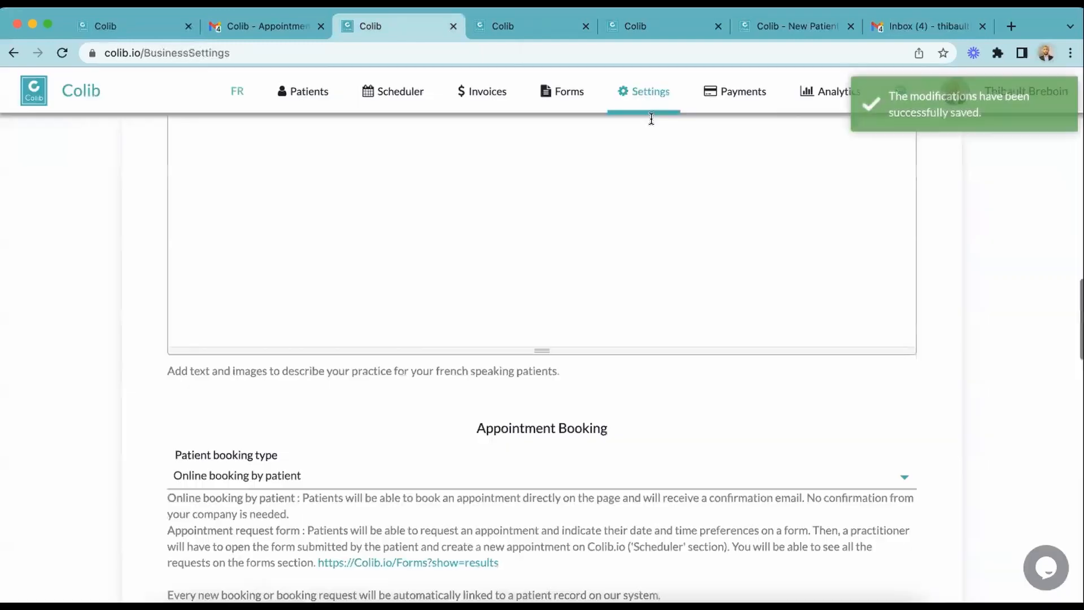
# Step: Look through the practice's public web page and start an online appointment booking from it
pyautogui.click(516, 24)
pyautogui.scroll(-6, 531, 299)
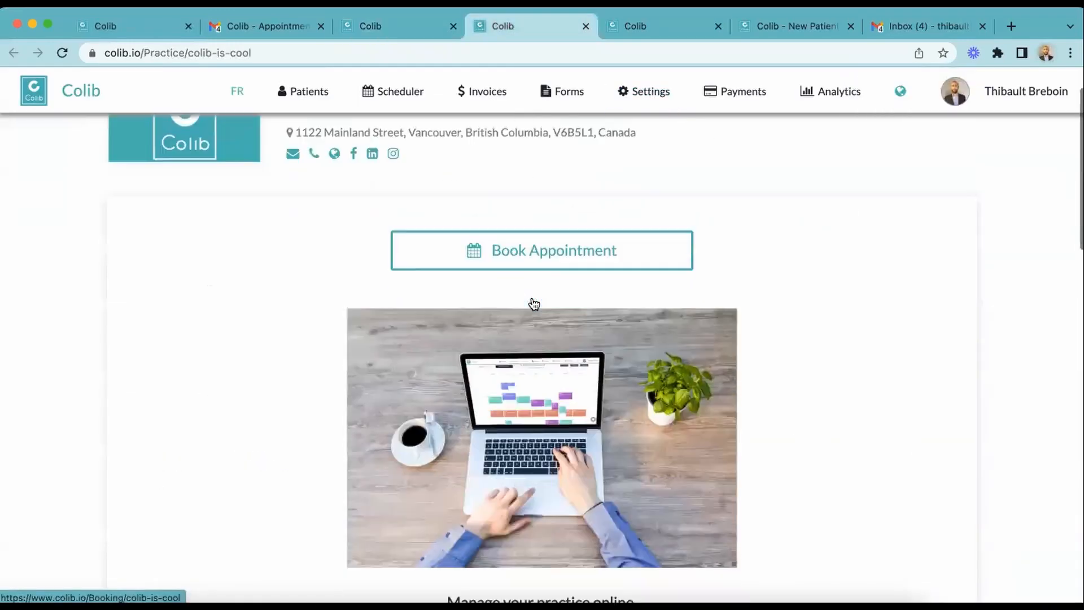
pyautogui.scroll(-10, 531, 297)
pyautogui.scroll(11, 531, 296)
pyautogui.scroll(5, 531, 297)
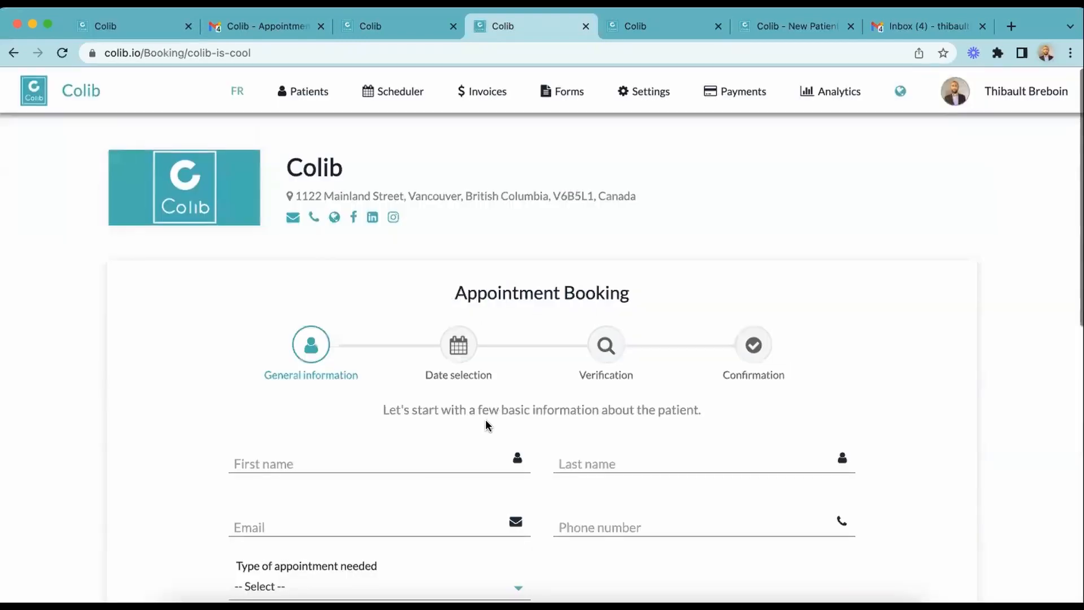
# Step: Fill in the patient's first name, last name, email and phone number in the booking's general information
pyautogui.click(430, 460)
pyautogui.click(355, 494)
pyautogui.click(594, 464)
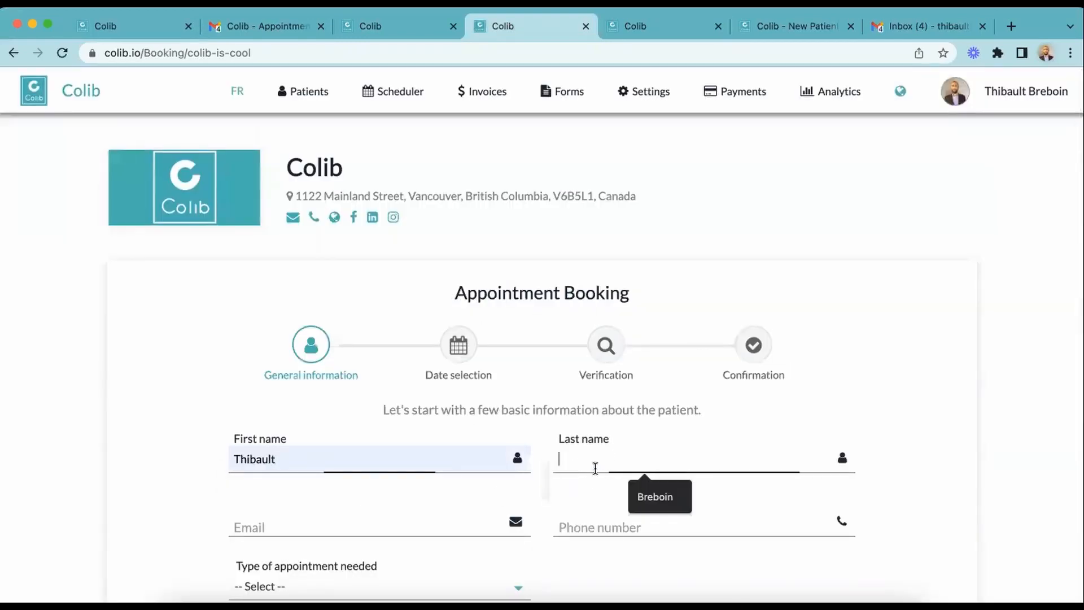
pyautogui.click(438, 516)
pyautogui.click(377, 564)
pyautogui.click(585, 521)
pyautogui.click(658, 560)
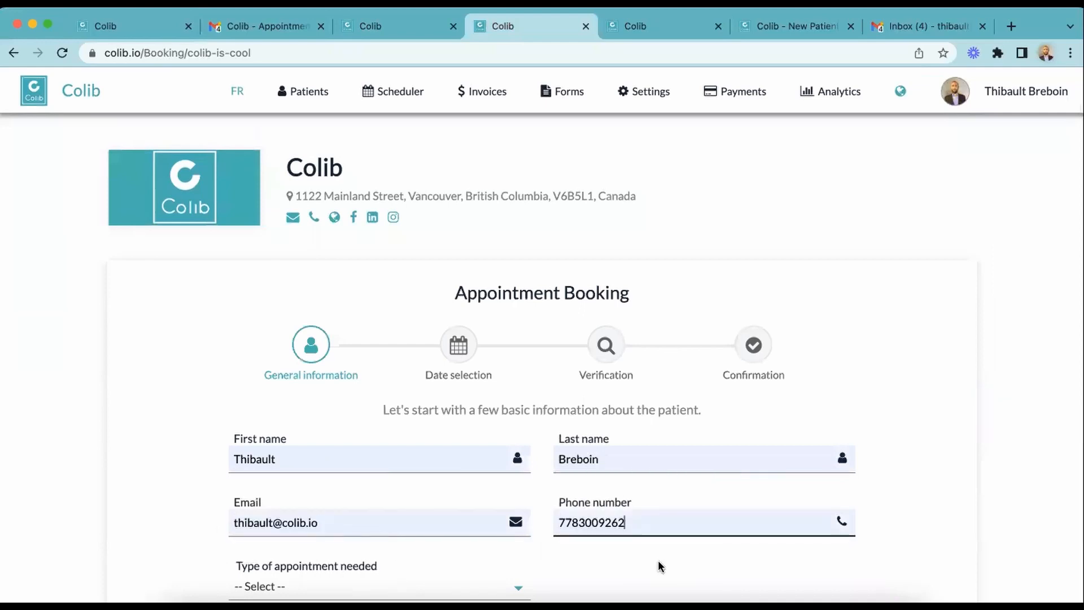
# Step: Request a 30 - minute appointment with the first listed practitioner, answer "Follow up for my back pains", and continue to date selection
pyautogui.scroll(-3, 659, 561)
pyautogui.click(467, 401)
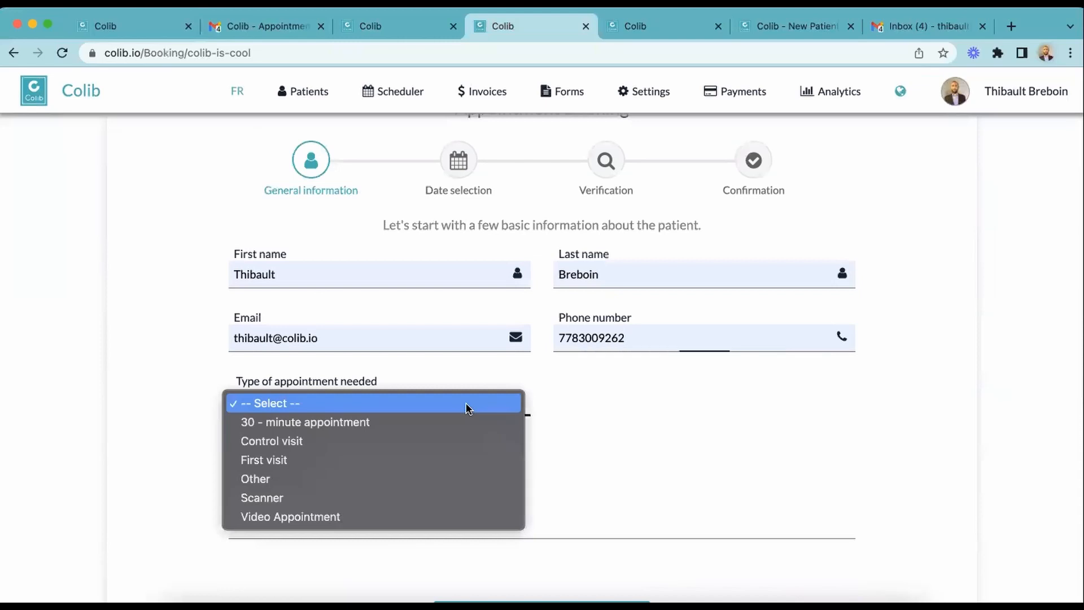
pyautogui.click(447, 425)
pyautogui.scroll(-2, 448, 424)
pyautogui.click(645, 323)
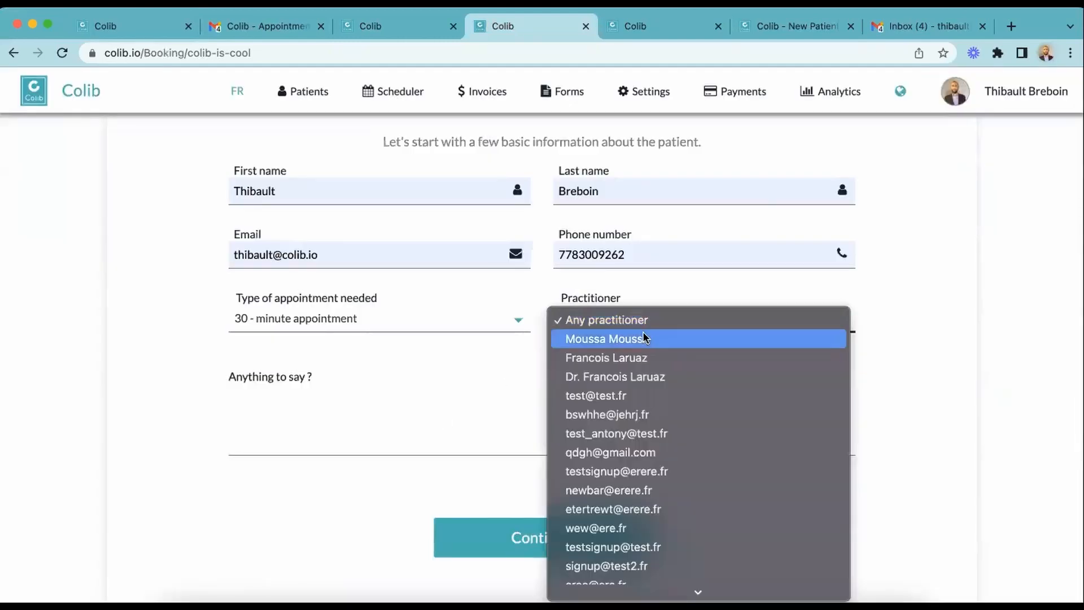
pyautogui.click(643, 338)
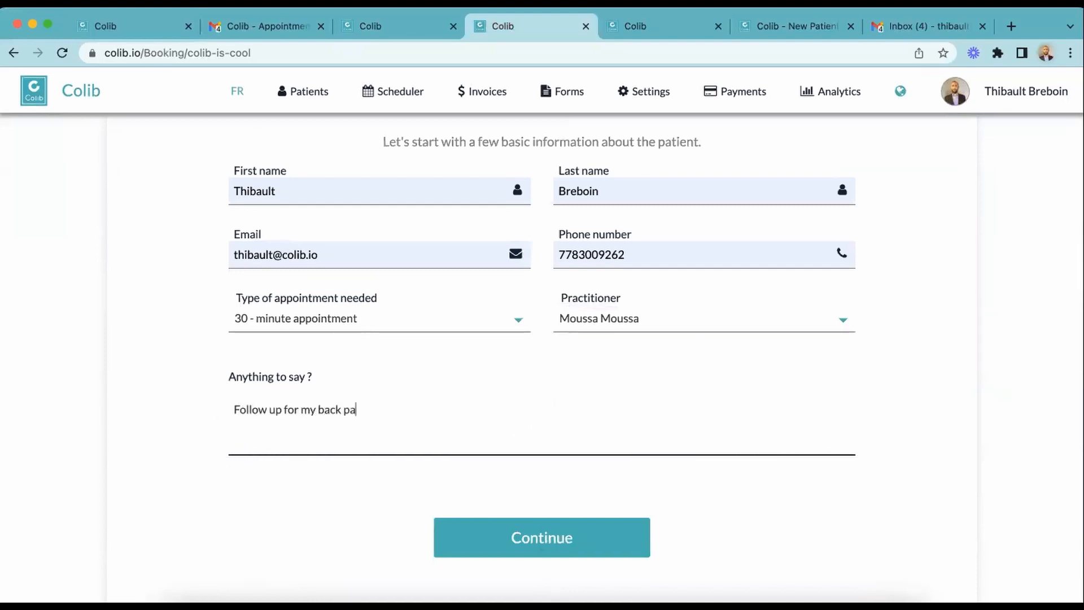
pyautogui.click(591, 541)
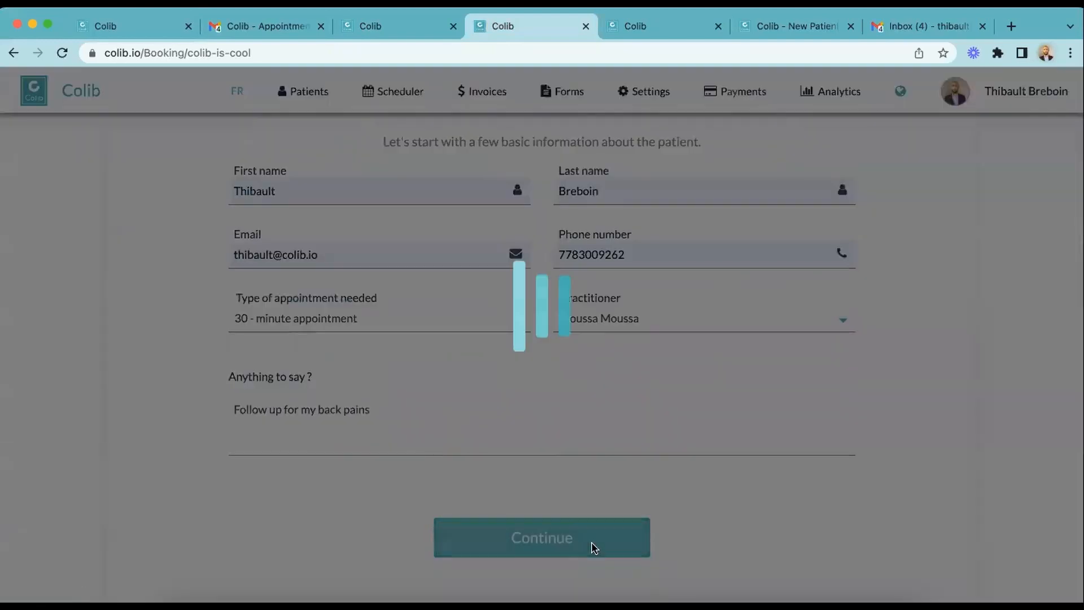
# Step: Select the 05:00 pm slot on Saturday 03 Sep and confirm the appointment booking
pyautogui.scroll(-3, 522, 406)
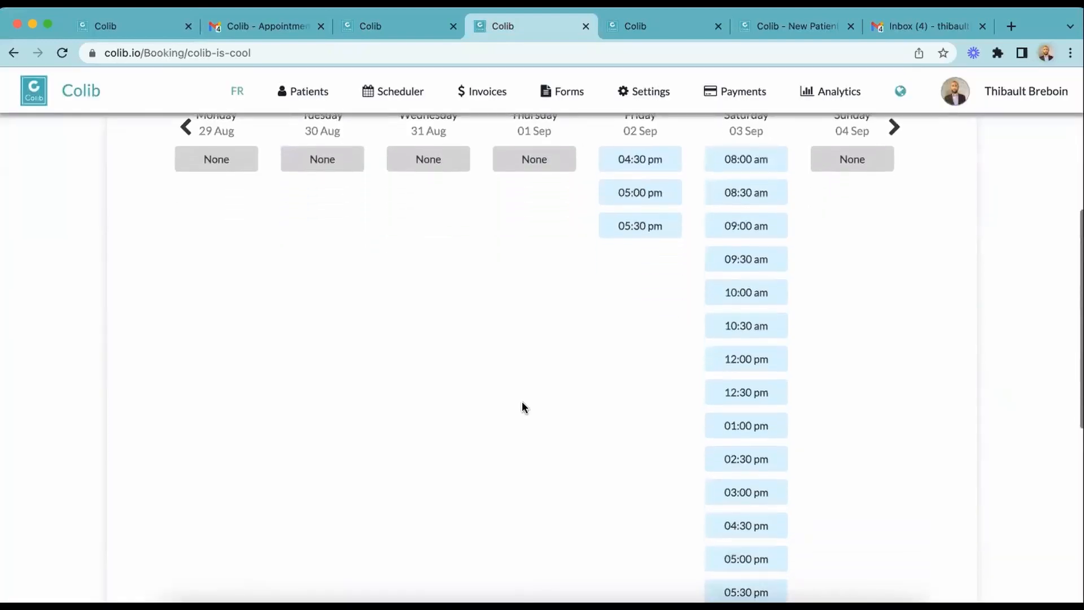
pyautogui.scroll(-3, 747, 468)
pyautogui.click(747, 451)
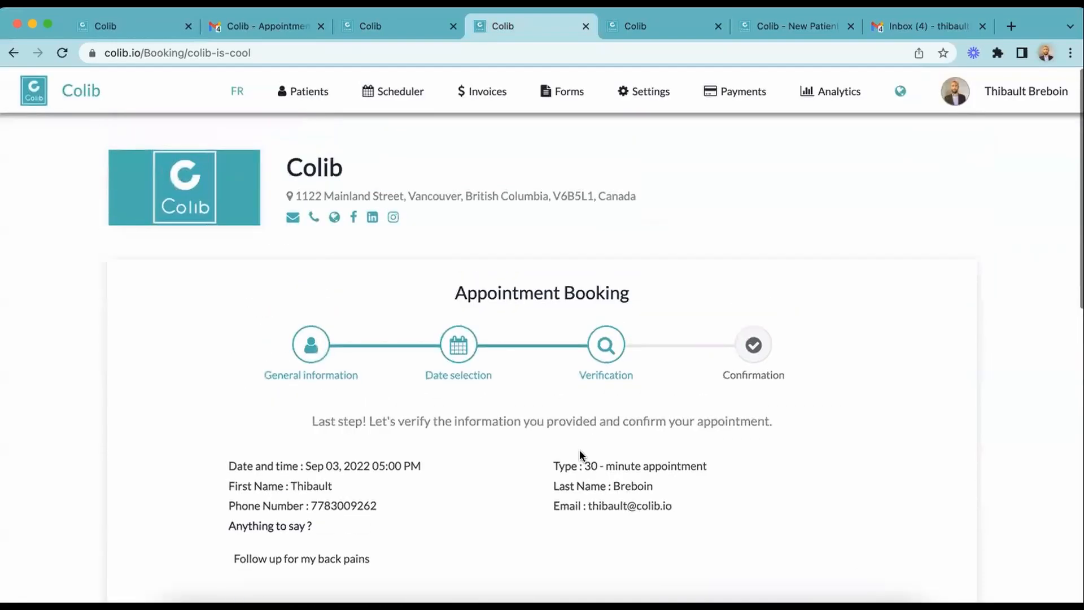
pyautogui.scroll(-6, 579, 450)
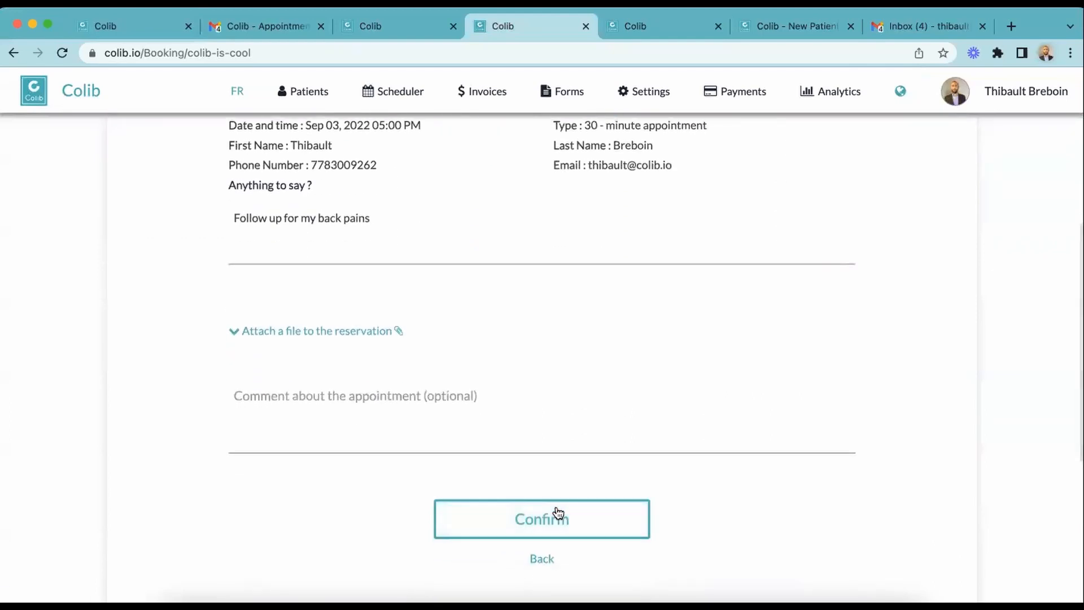
pyautogui.click(558, 514)
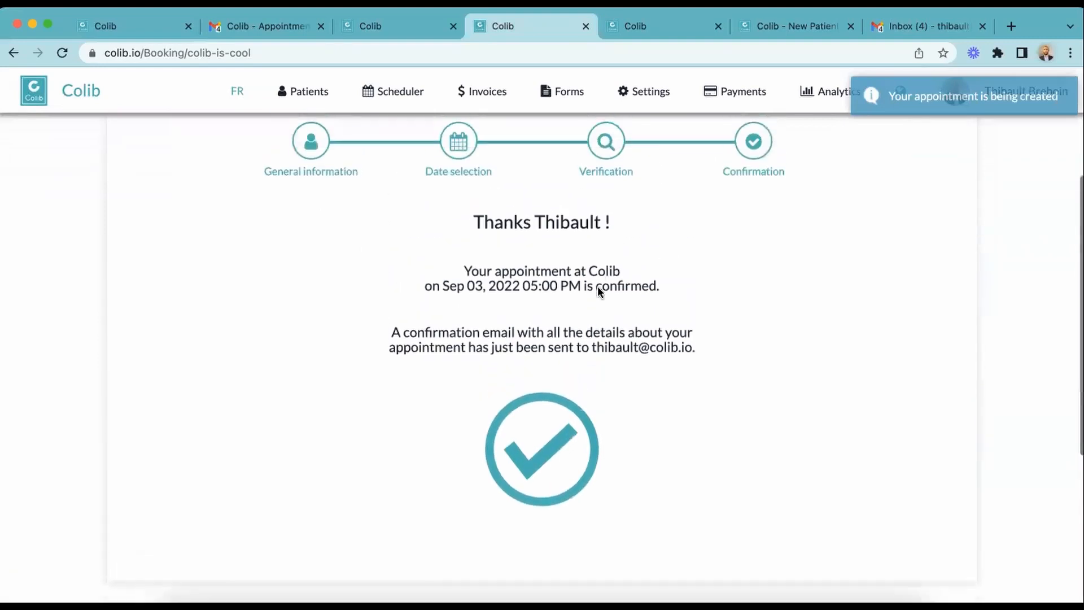
pyautogui.scroll(5, 597, 287)
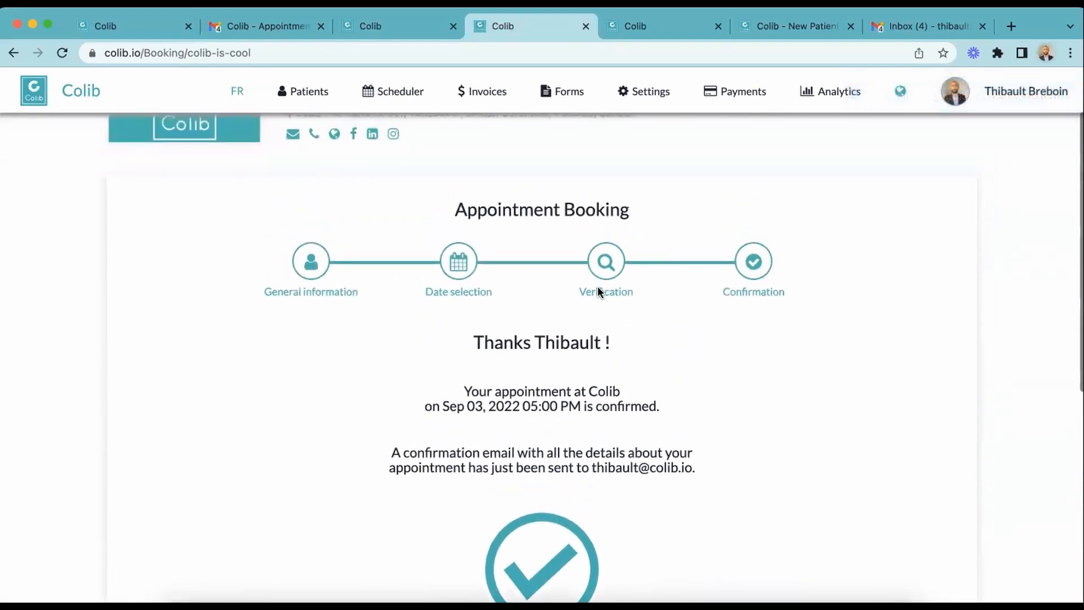
# Step: Find the Appointment Request form among the practice's own forms and copy its English version link
pyautogui.click(677, 38)
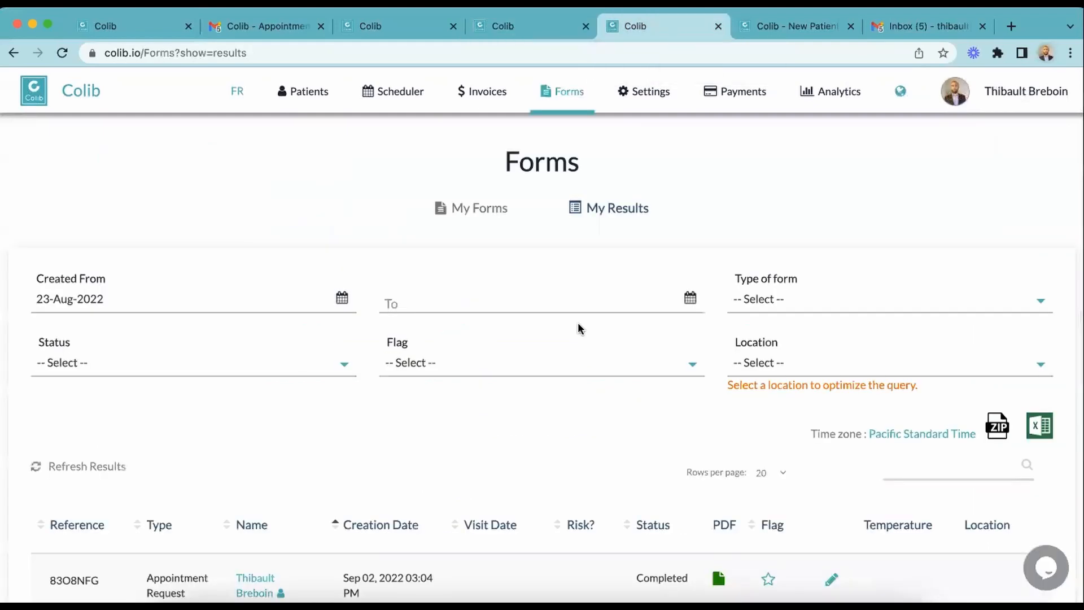
pyautogui.click(501, 215)
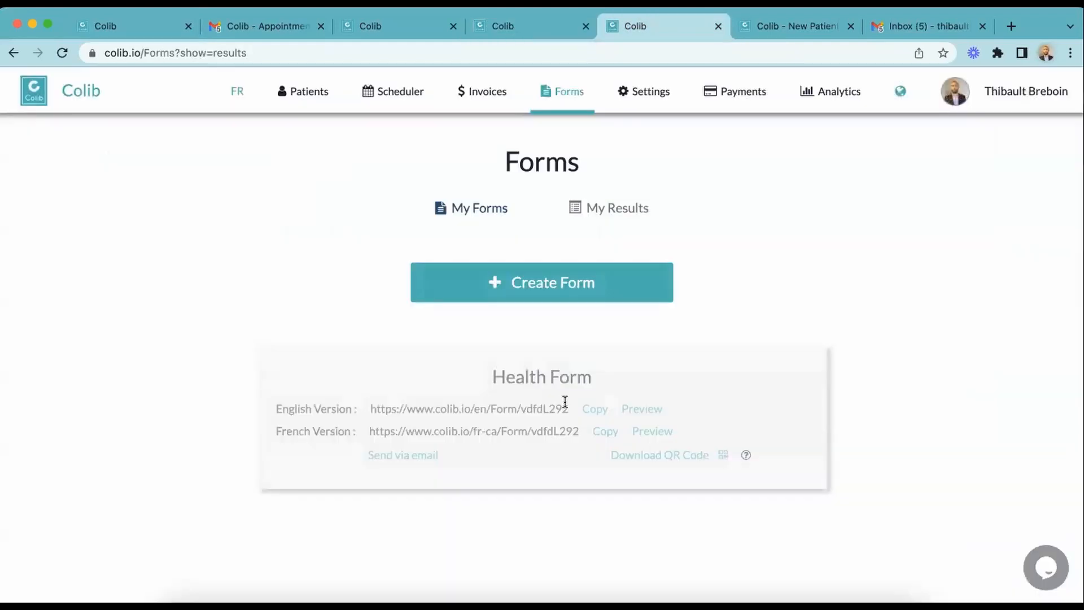
pyautogui.scroll(-10, 565, 401)
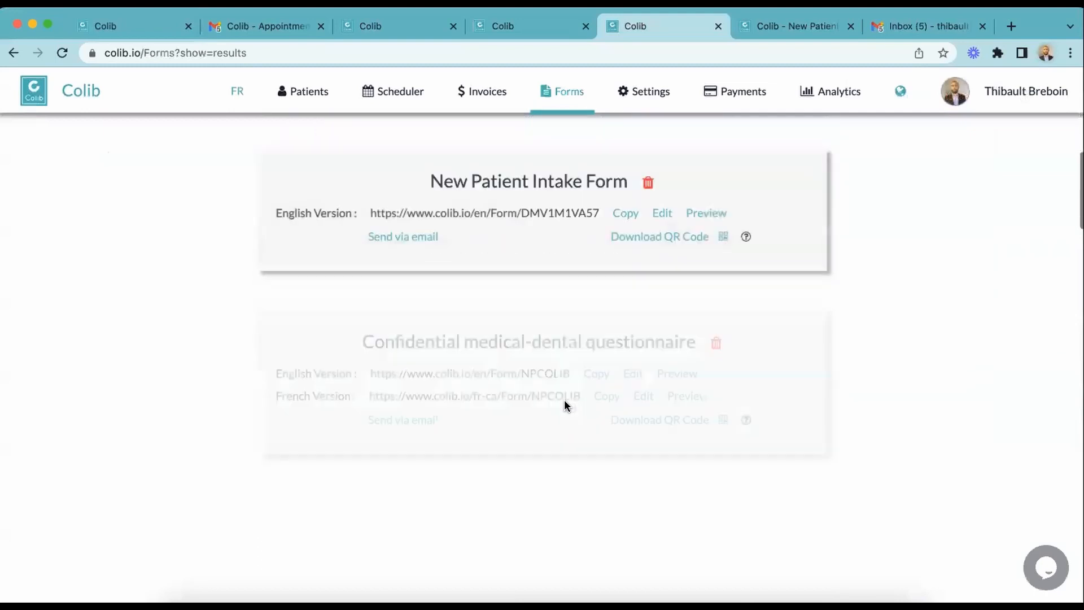
pyautogui.scroll(-10, 565, 402)
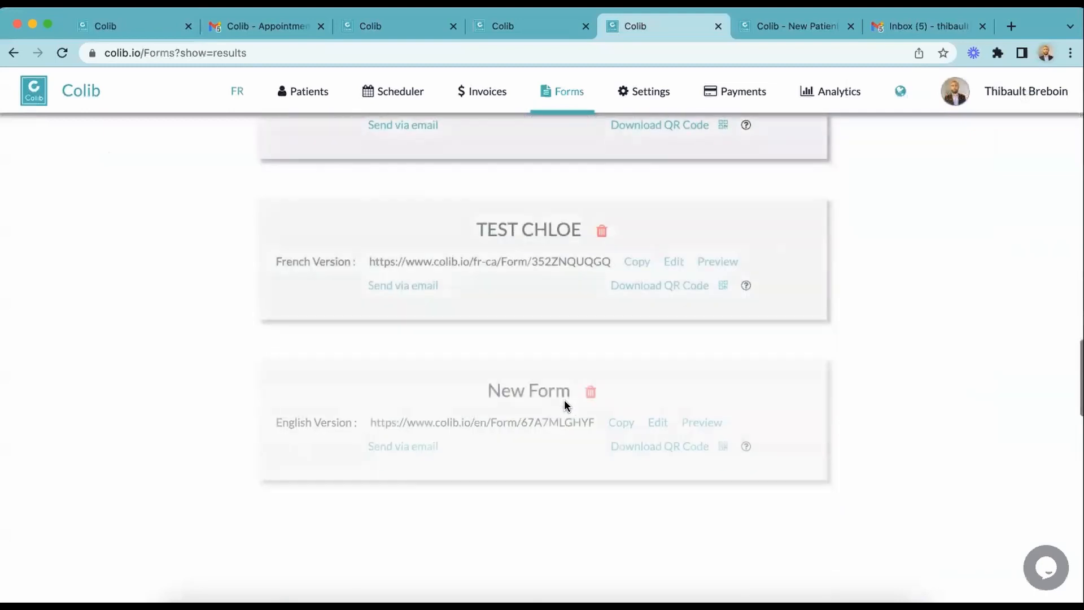
pyautogui.scroll(-5, 564, 402)
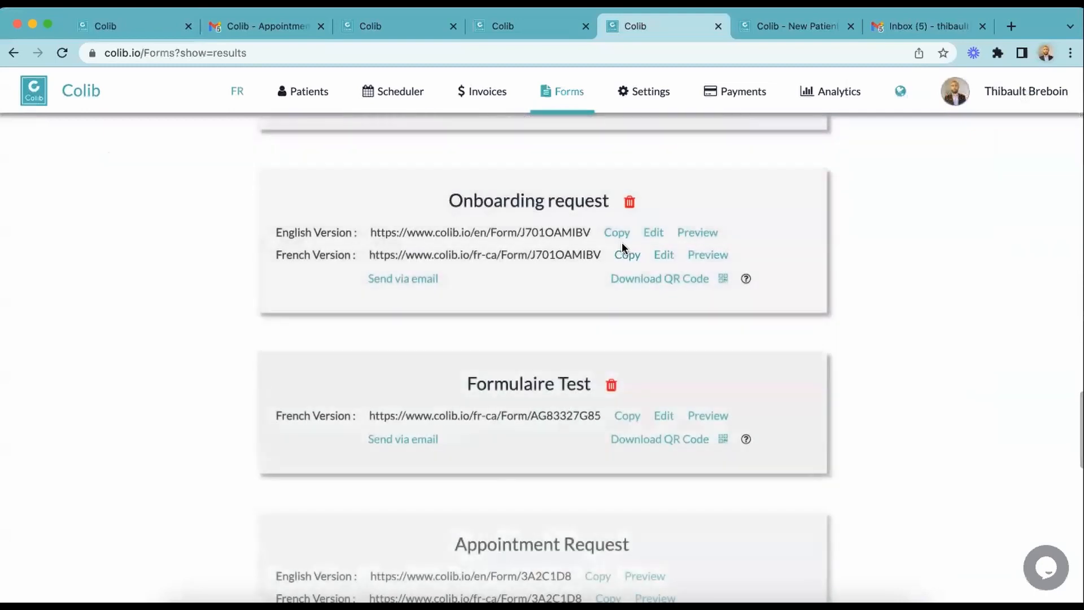
pyautogui.scroll(-3, 597, 370)
pyautogui.click(597, 462)
# Step: Open the copied Appointment Request form link in a new browser tab
pyautogui.press('super+t')
pyautogui.press('super+v')
pyautogui.press('Return')
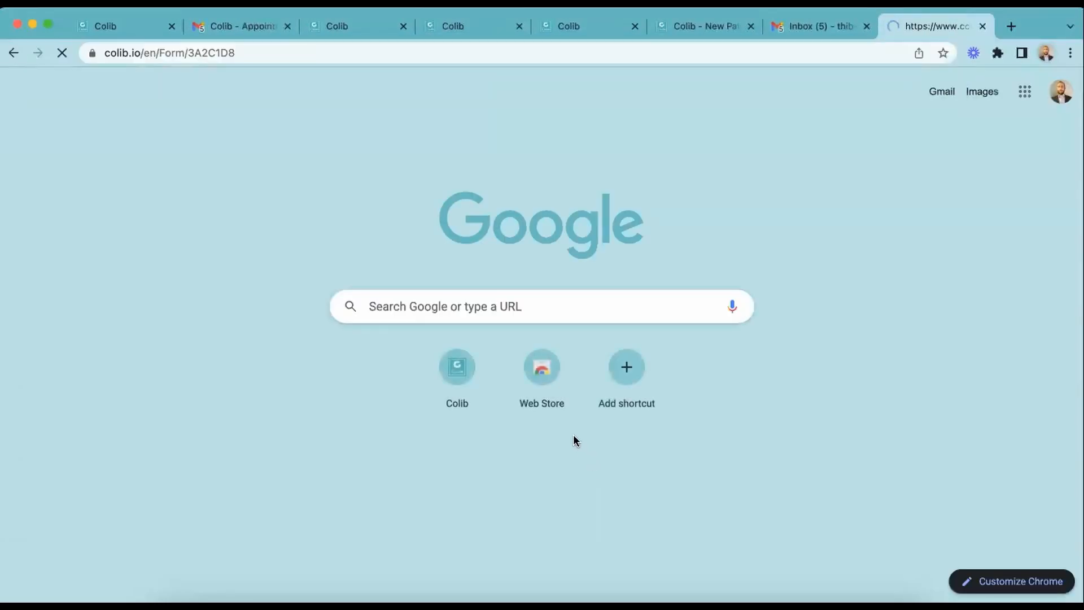
# Step: Fill in the patient's first name, last name, phone number and email on the Appointment Request form
pyautogui.click(327, 344)
pyautogui.click(261, 388)
pyautogui.click(690, 351)
pyautogui.click(729, 388)
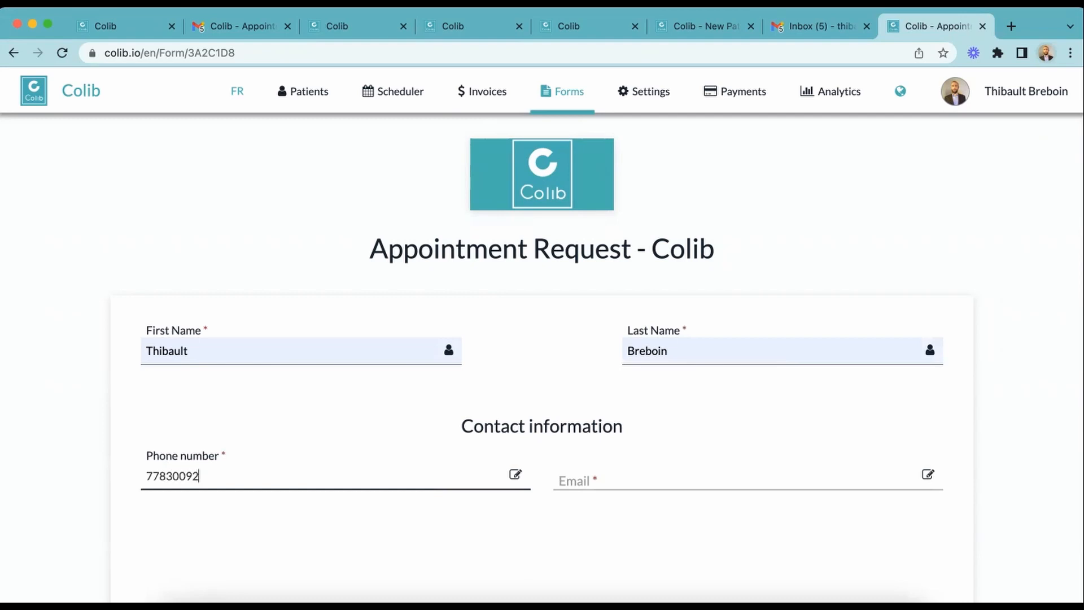
pyautogui.scroll(-3, 409, 489)
pyautogui.click(665, 383)
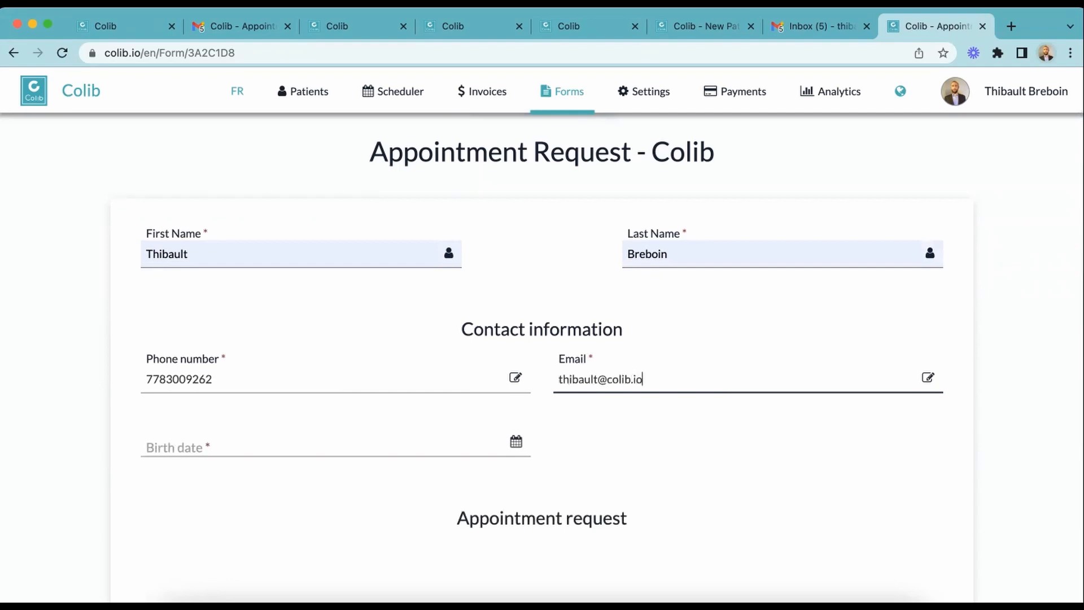
# Step: Fill in the patient's birth date and choose Thursday and Friday as the preferred days for an appointment
pyautogui.click(432, 439)
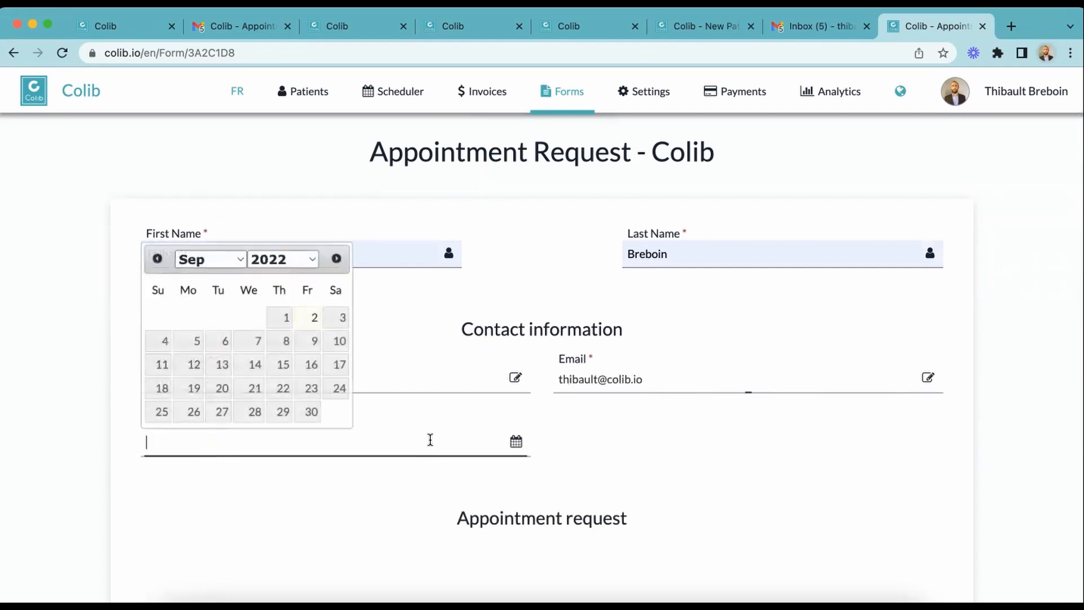
pyautogui.click(284, 318)
pyautogui.scroll(-6, 394, 479)
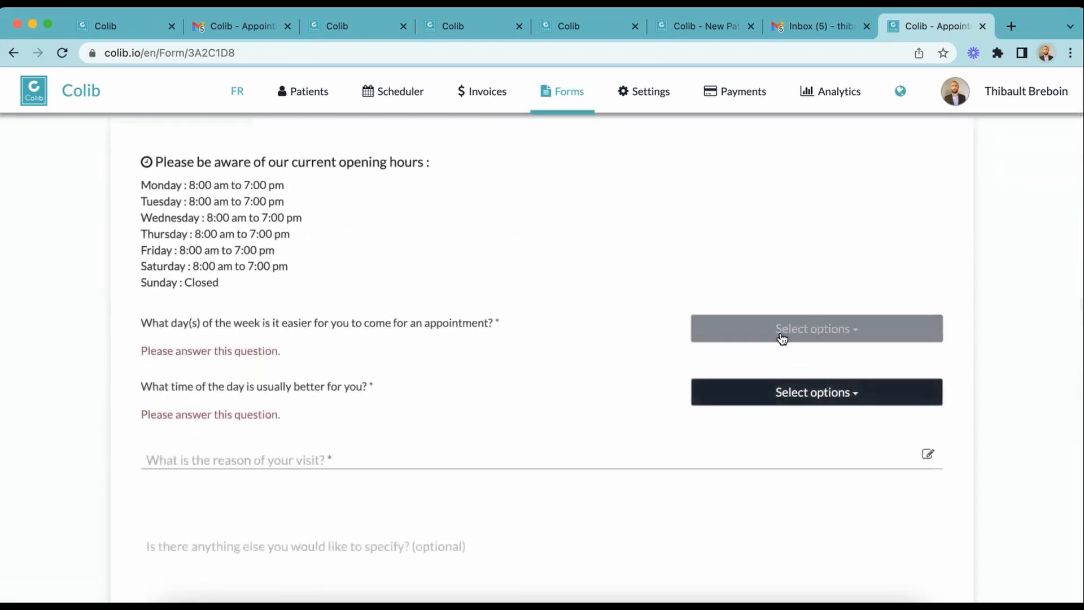
pyautogui.click(782, 334)
pyautogui.click(784, 434)
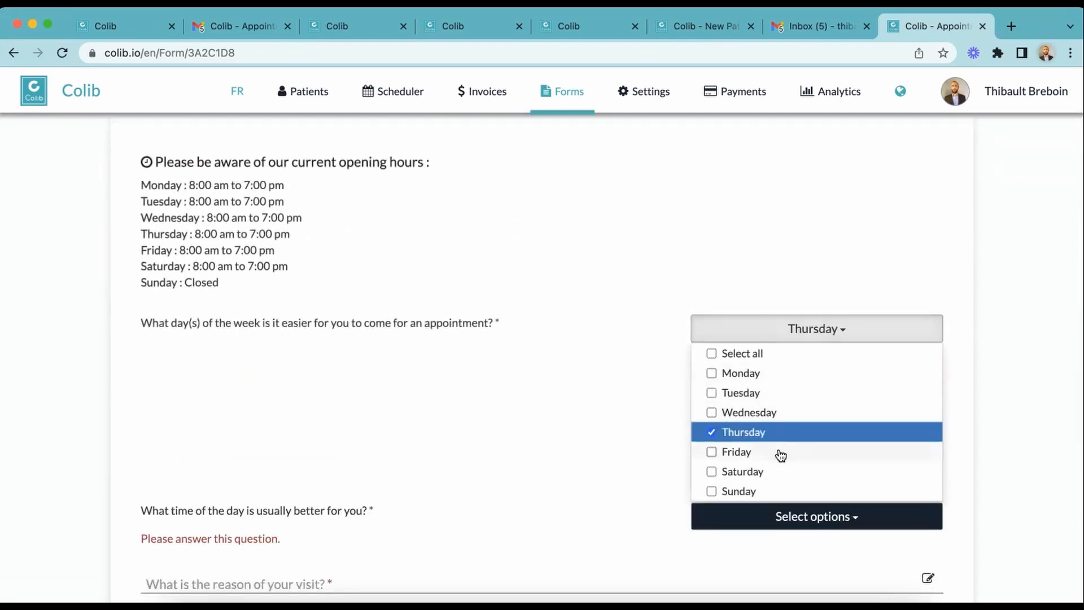
pyautogui.click(780, 455)
pyautogui.click(577, 421)
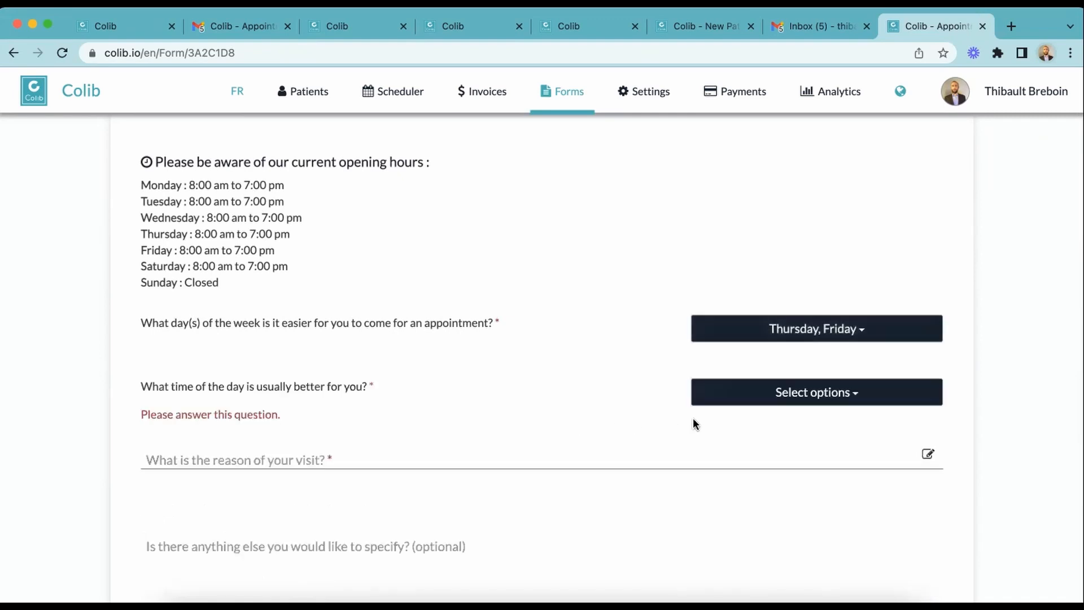
# Step: Choose Afternoon and Evening as the patient's usually better times of the day
pyautogui.click(728, 399)
pyautogui.scroll(-3, 728, 398)
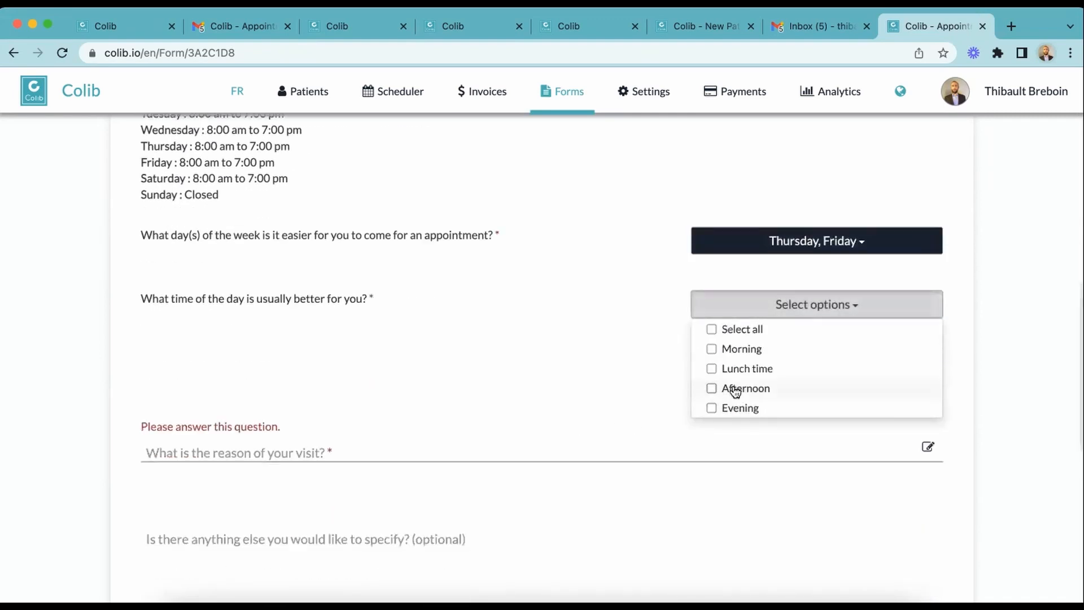
pyautogui.click(735, 389)
pyautogui.click(737, 408)
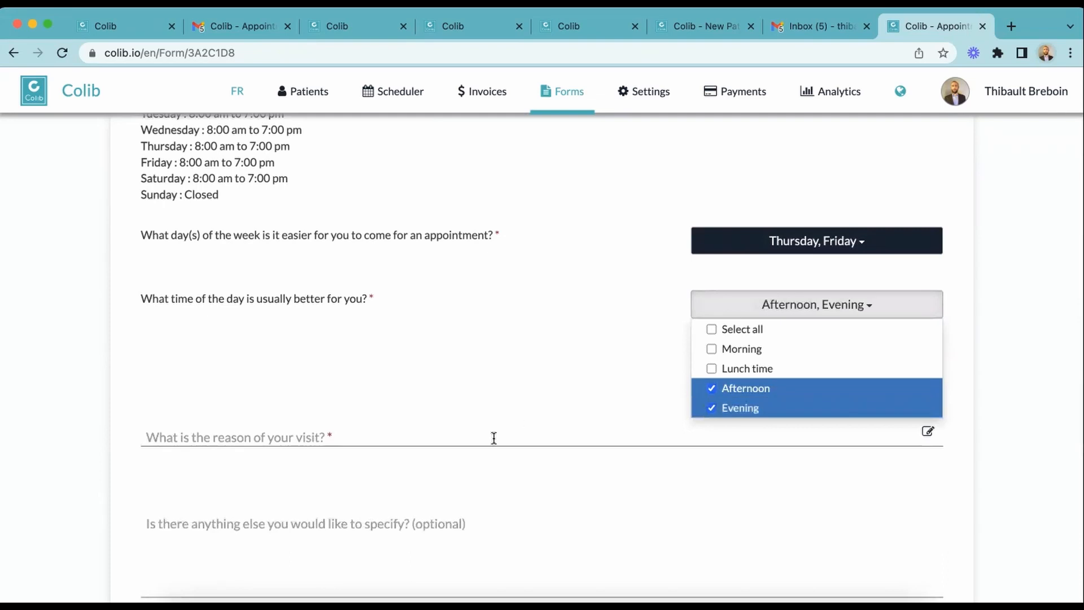
# Step: Enter "Follow up for my back pain" as the reason of the visit and submit the Appointment Request form
pyautogui.click(493, 436)
pyautogui.write('Follow up for my')
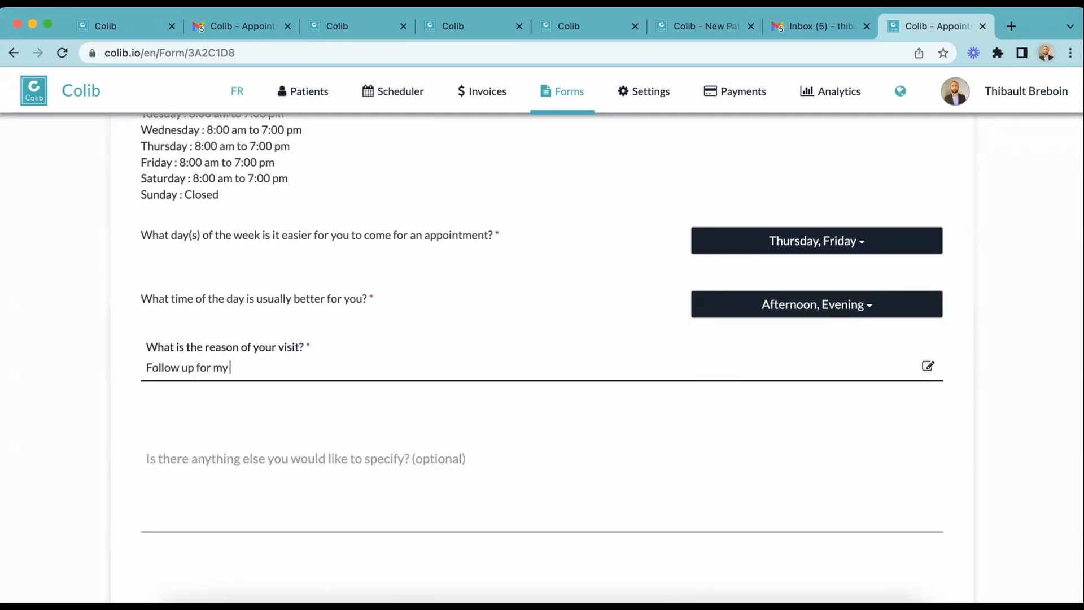
pyautogui.write(' back pain')
pyautogui.scroll(-3, 542, 339)
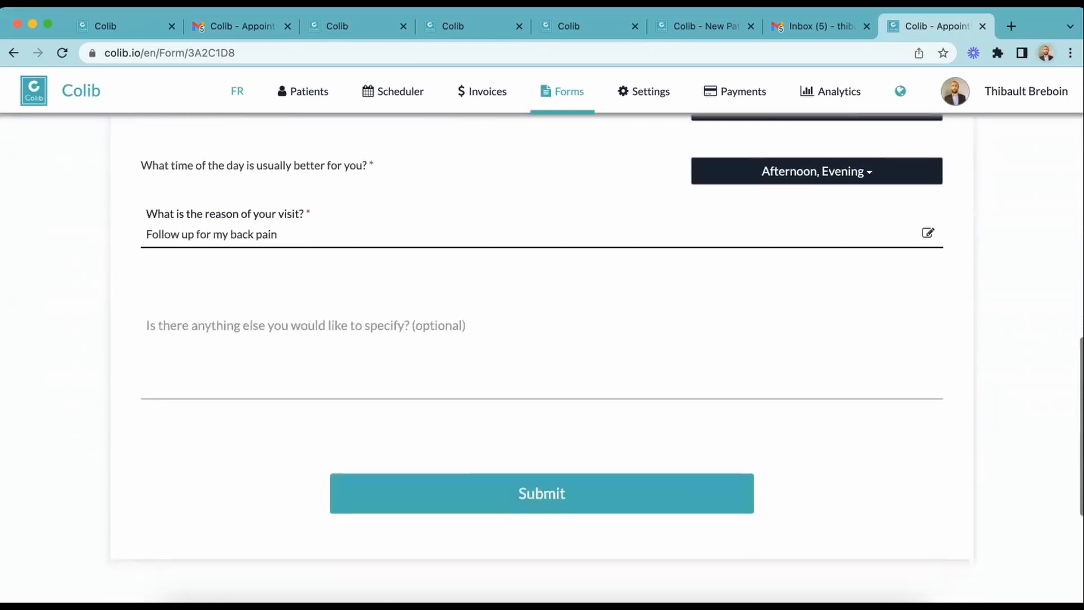
pyautogui.click(486, 499)
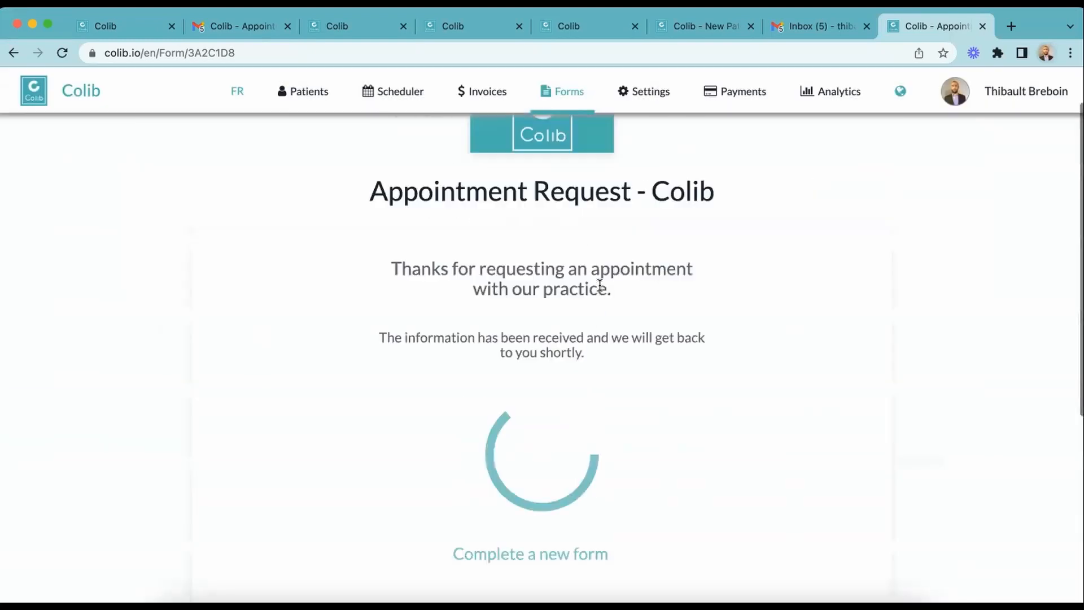
pyautogui.scroll(-2, 601, 289)
pyautogui.scroll(5, 601, 290)
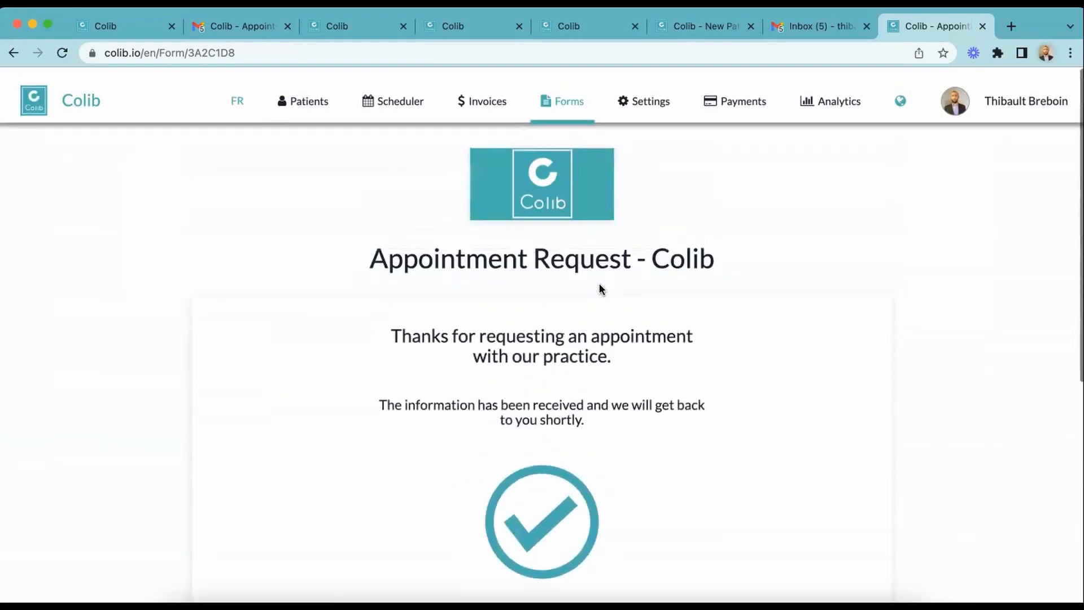
# Step: Open the forms results and review the PDF of the most recent Appointment Request
pyautogui.click(571, 95)
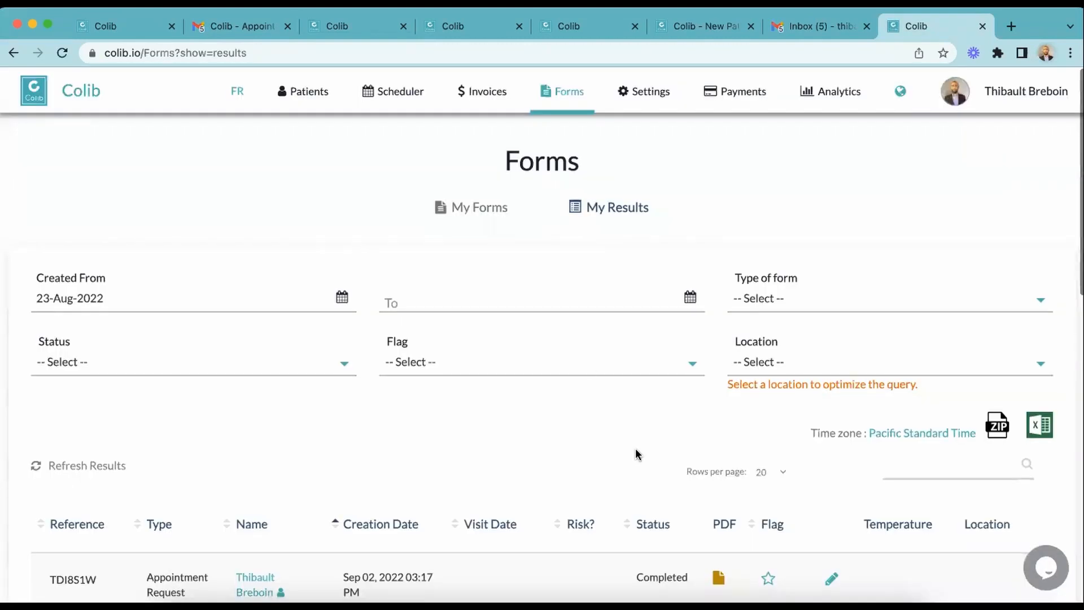
pyautogui.scroll(-2, 637, 455)
pyautogui.click(719, 481)
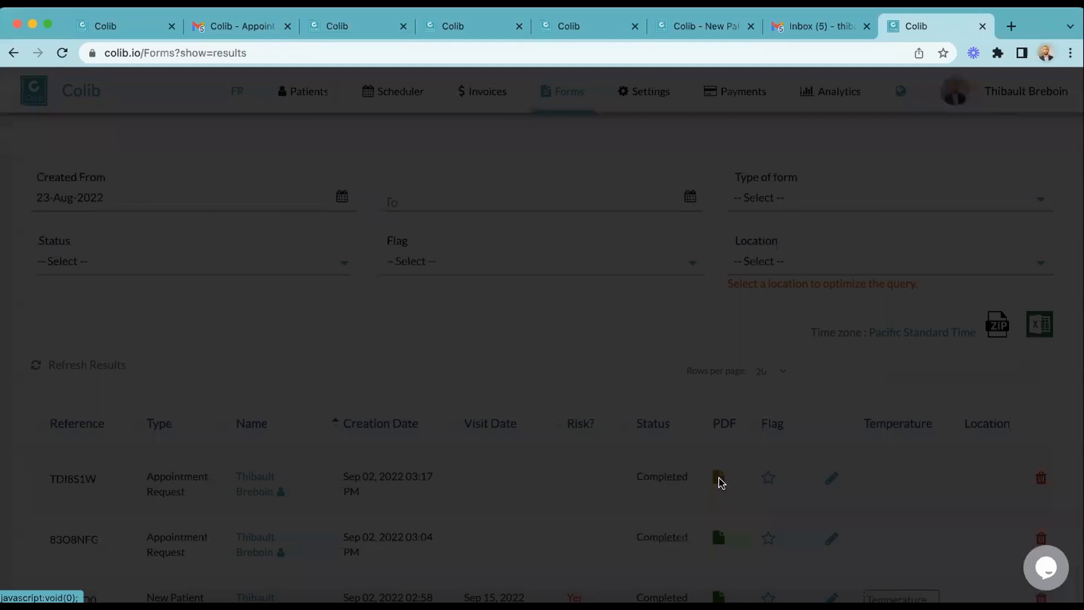
pyautogui.scroll(-5, 546, 430)
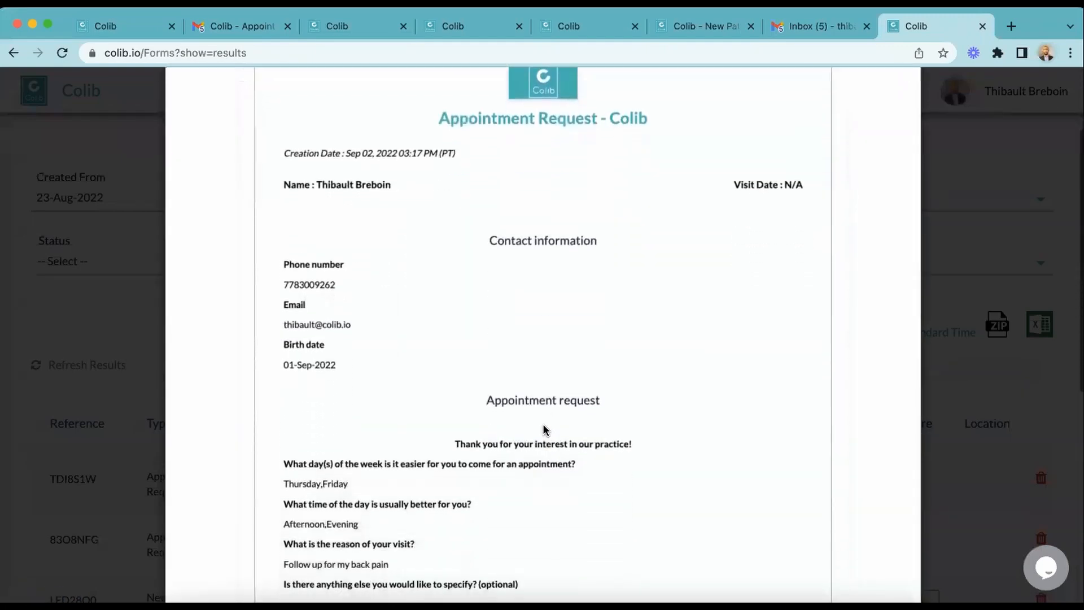
pyautogui.scroll(-4, 545, 430)
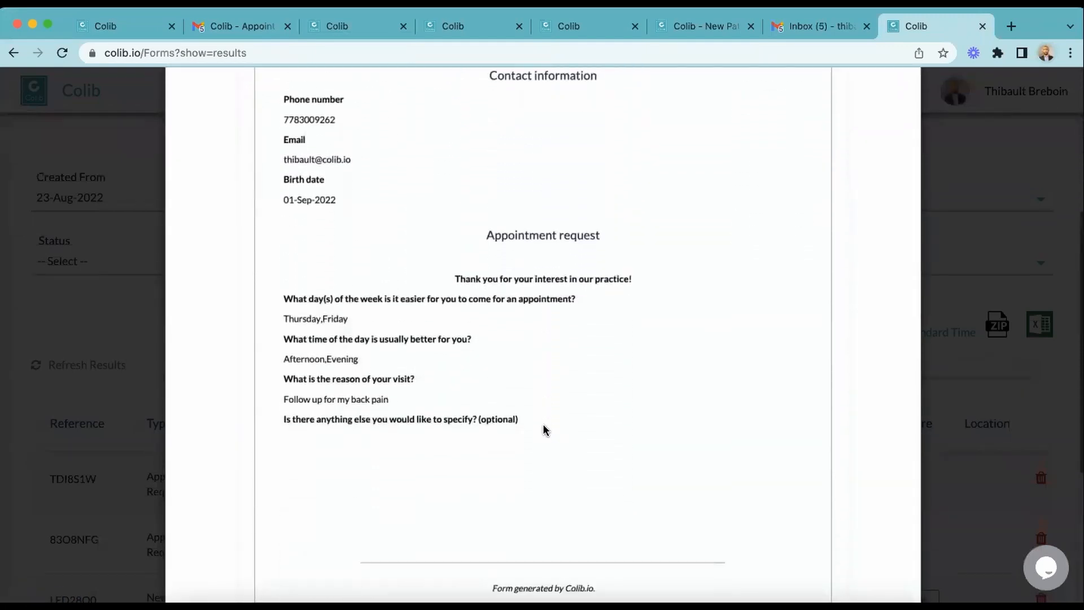
pyautogui.click(115, 433)
# Step: Review the PDF of the completed New Patient Intake Form in the results list
pyautogui.scroll(-3, 116, 433)
pyautogui.scroll(-1, 115, 434)
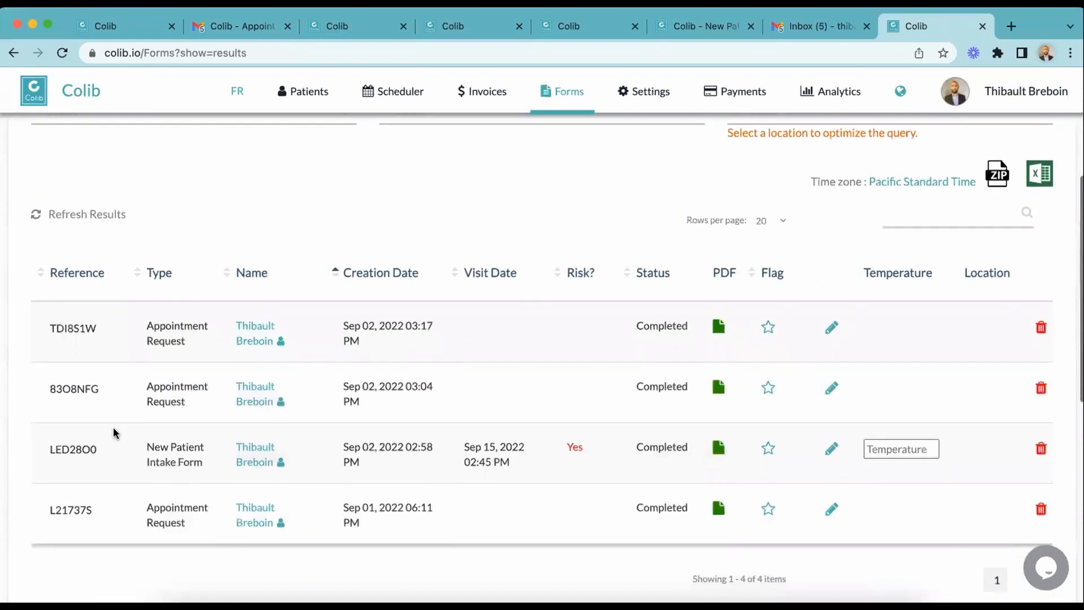
pyautogui.click(717, 443)
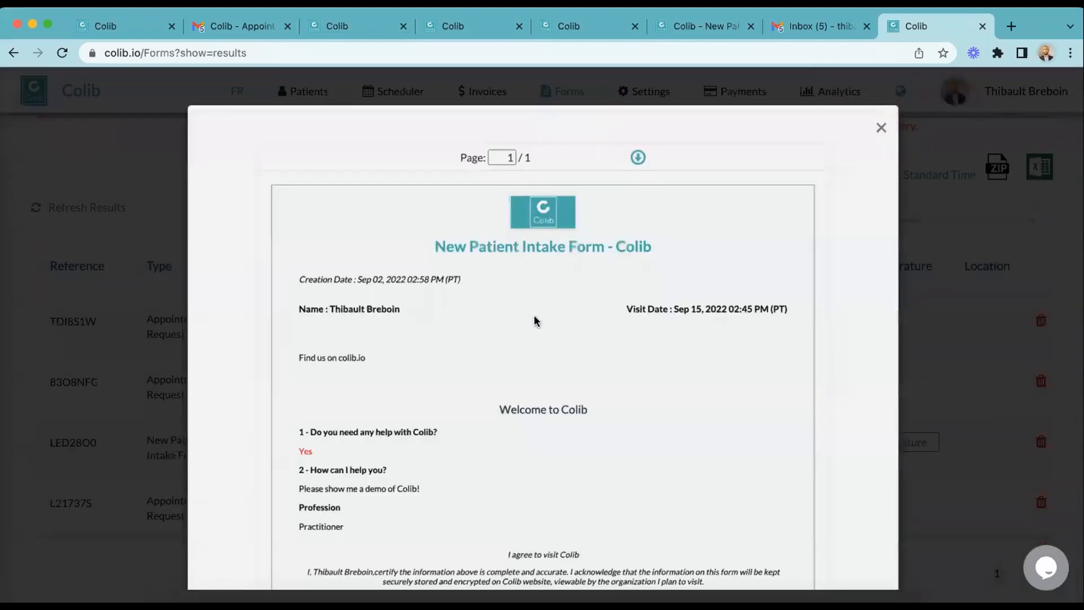
pyautogui.scroll(-5, 535, 320)
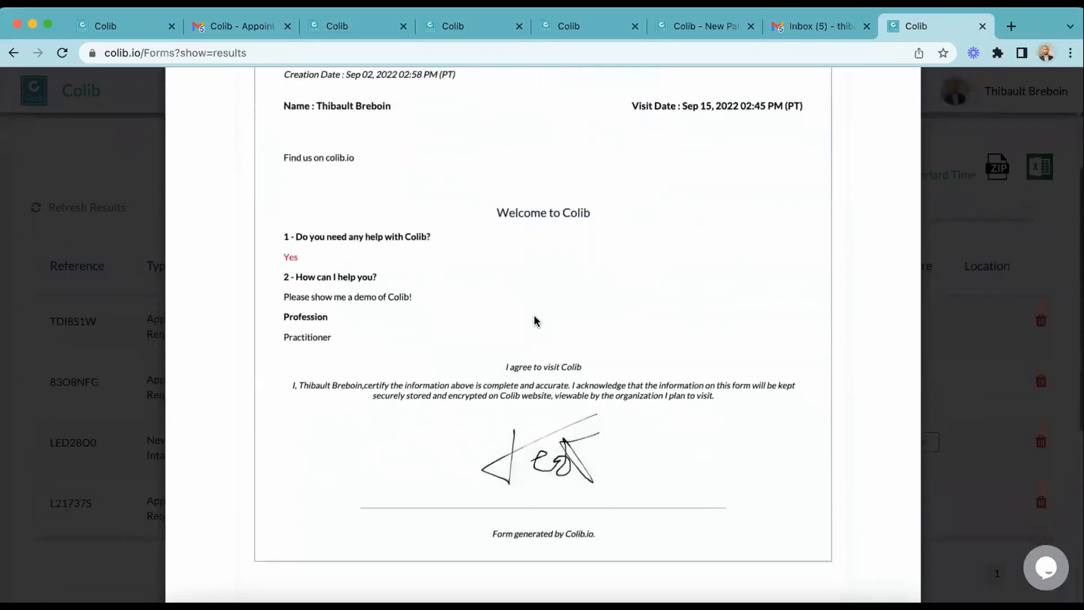
pyautogui.scroll(5, 537, 321)
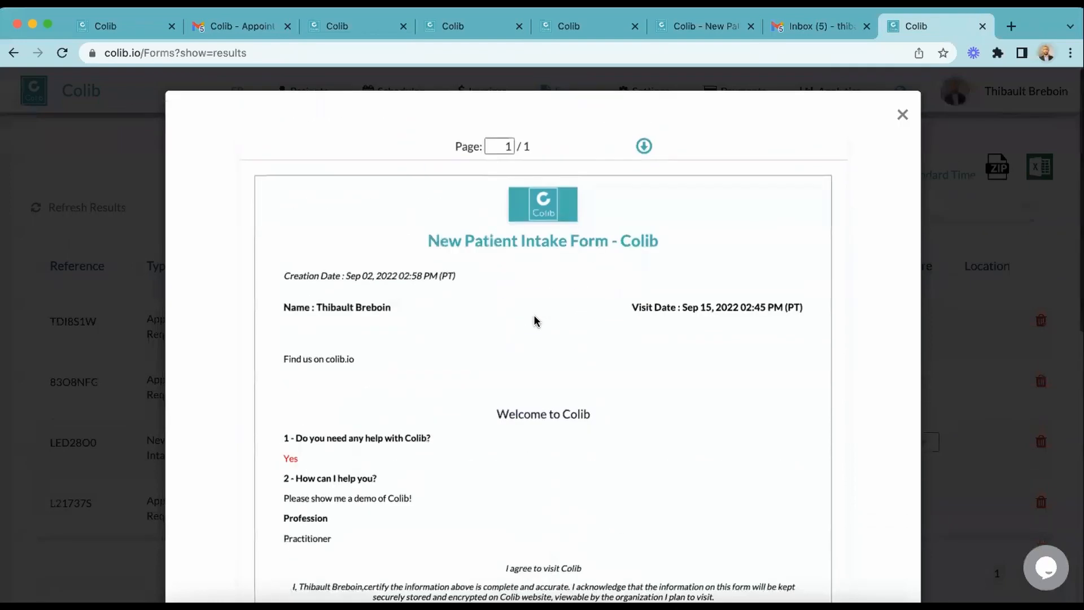
pyautogui.click(136, 267)
# Step: Switch to the appointment confirmation email in Gmail and review it alongside the phone mirrored in QuickTime Player
pyautogui.click(236, 30)
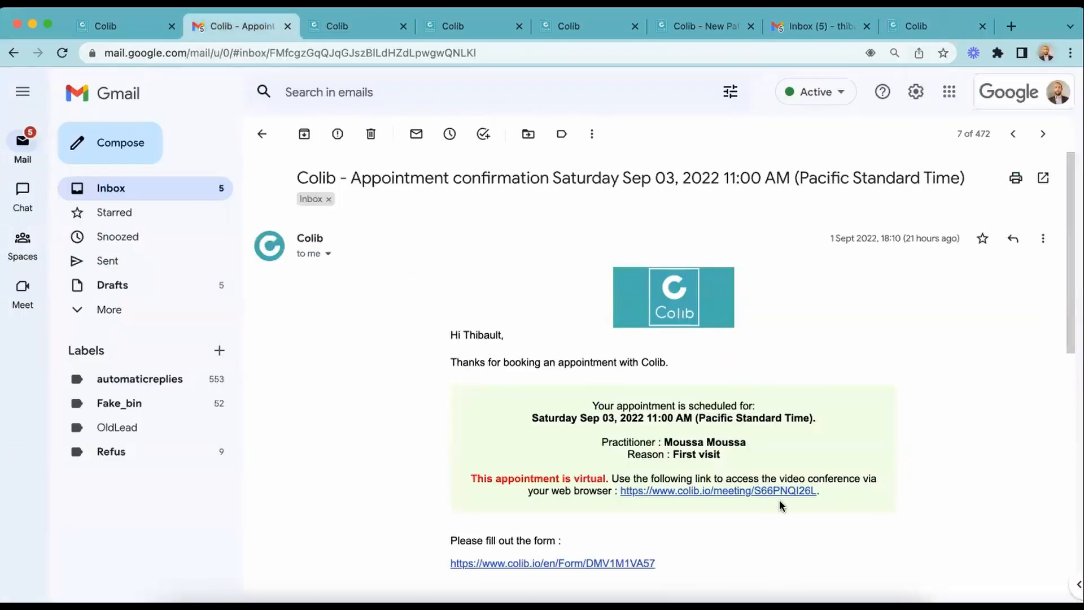
pyautogui.scroll(-1, 782, 505)
pyautogui.click(825, 606)
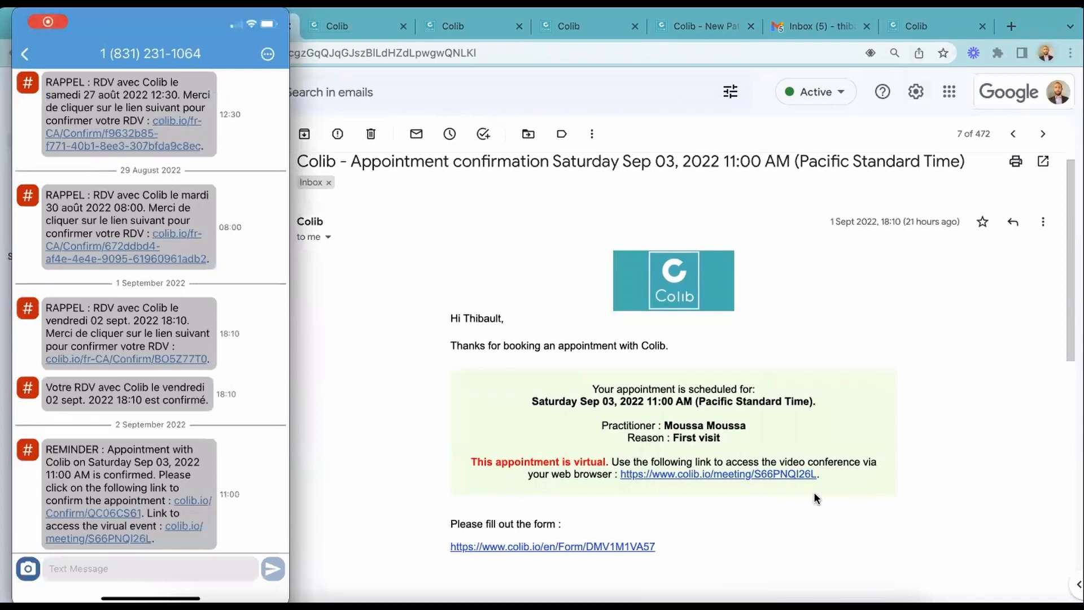
pyautogui.scroll(-5, 816, 498)
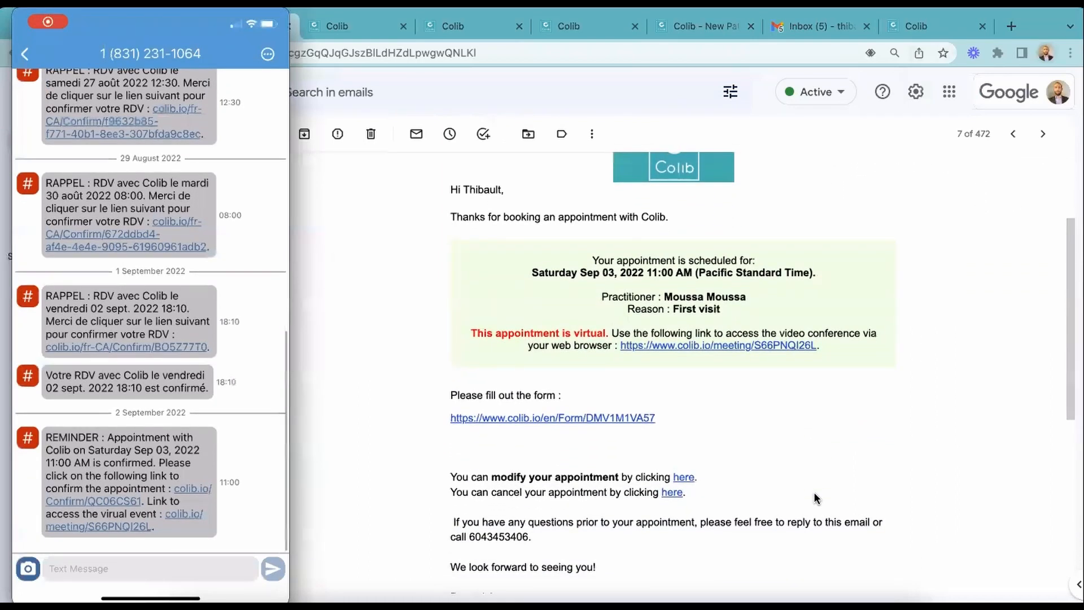
pyautogui.scroll(-4, 816, 498)
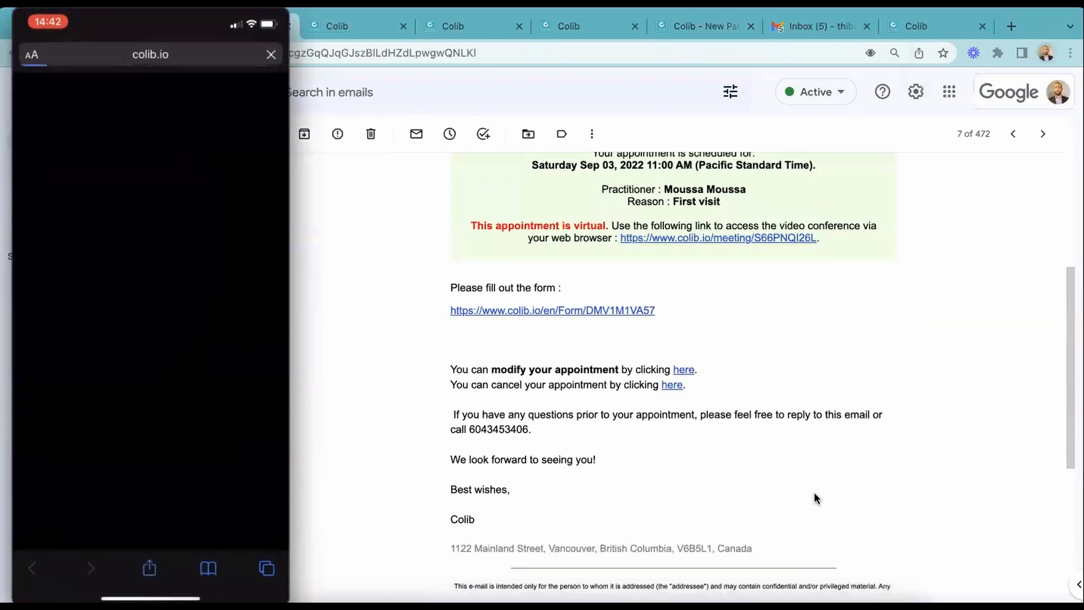
pyautogui.scroll(4, 813, 497)
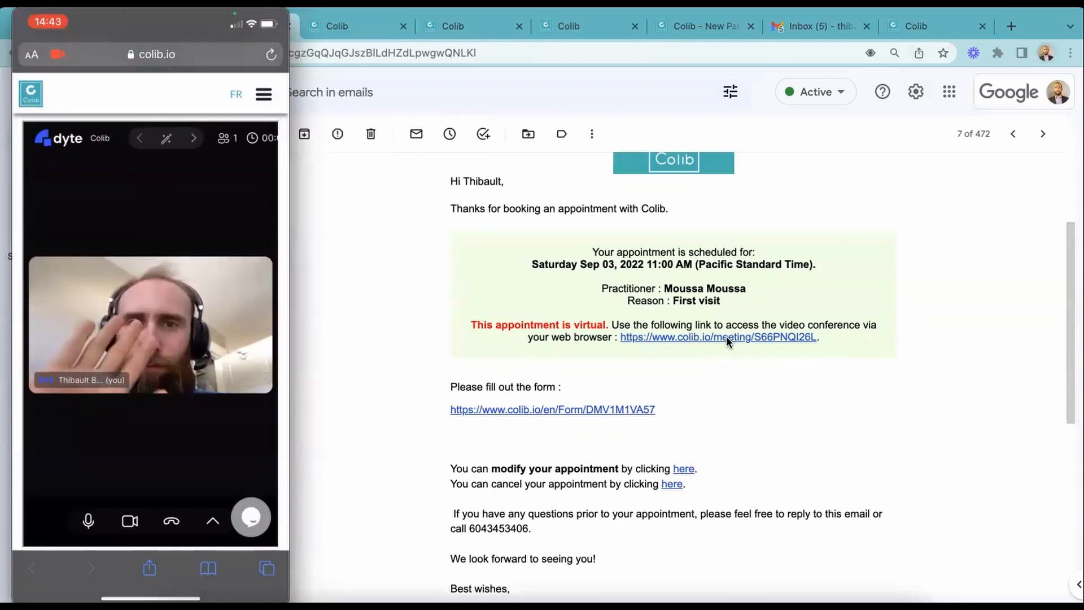
# Step: Join the virtual appointment through the video conference link in the confirmation email, then close the meeting
pyautogui.click(726, 336)
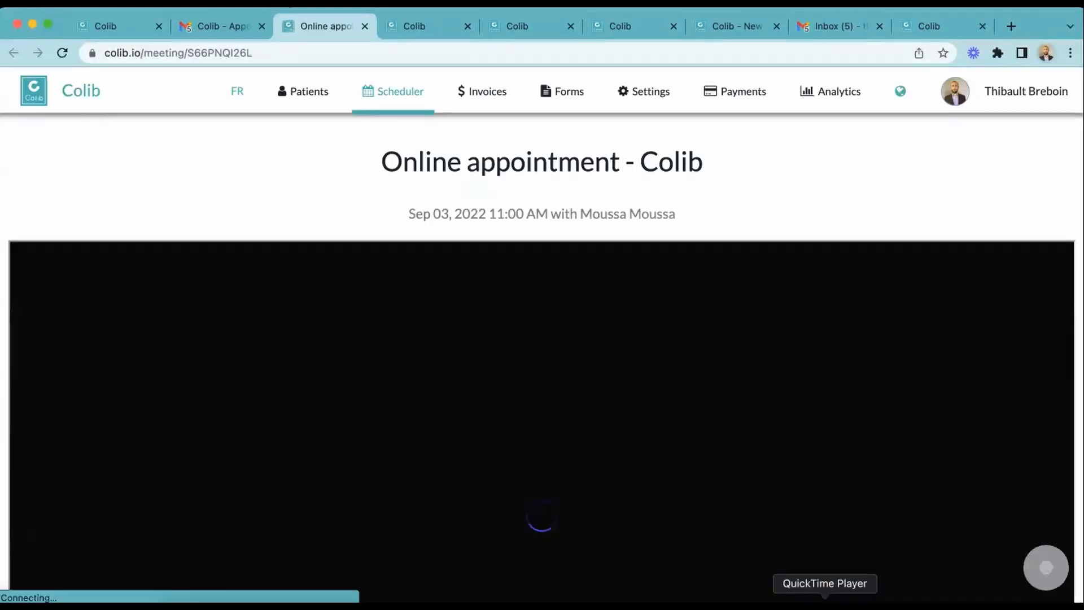
pyautogui.scroll(-1, 784, 424)
pyautogui.scroll(-2, 784, 424)
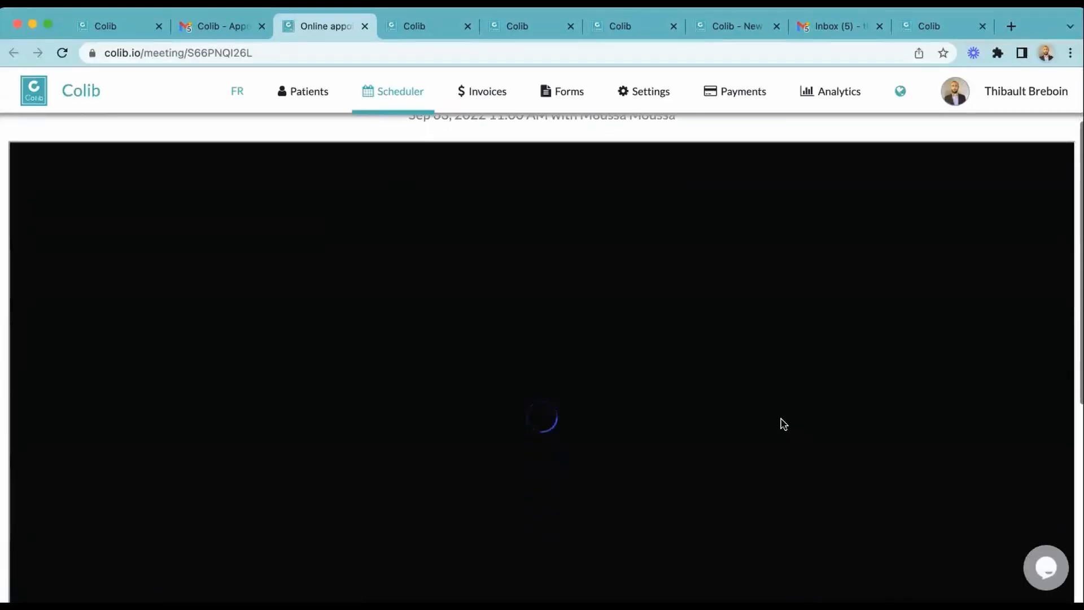
pyautogui.scroll(-3, 784, 424)
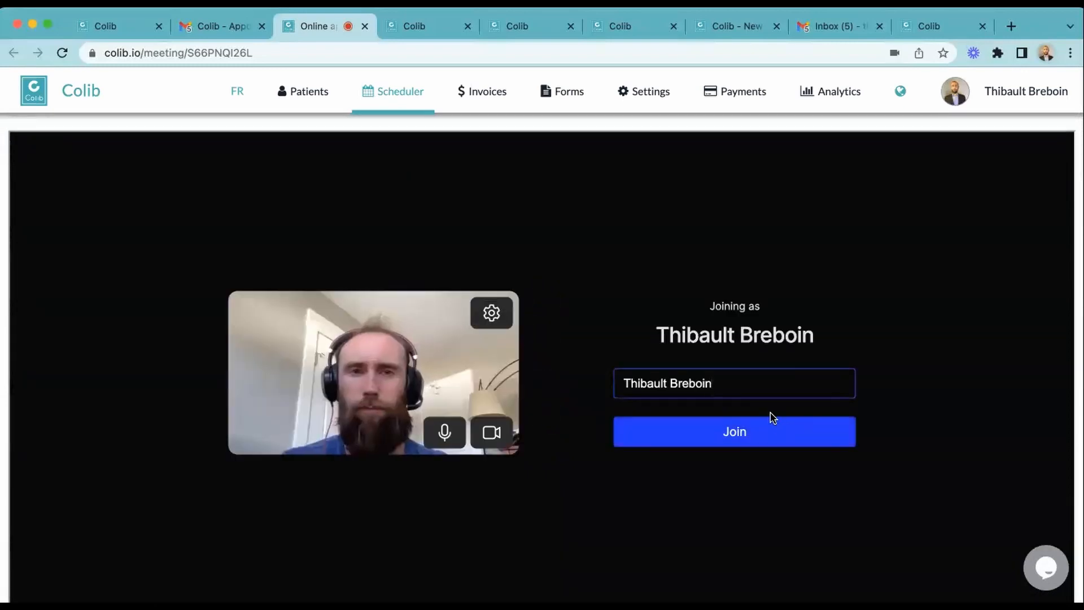
pyautogui.click(757, 435)
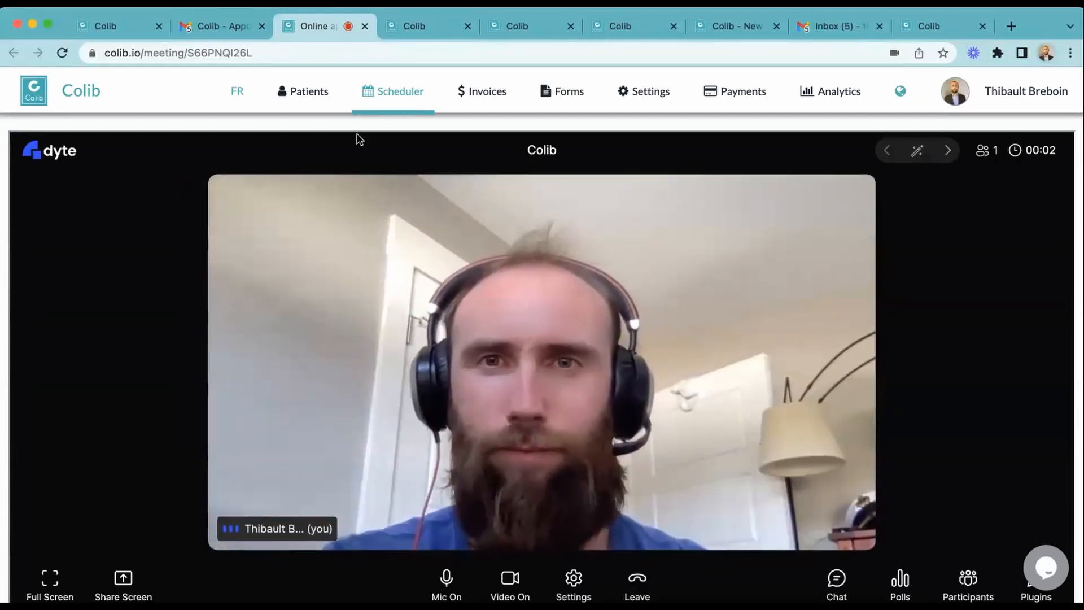
pyautogui.click(365, 26)
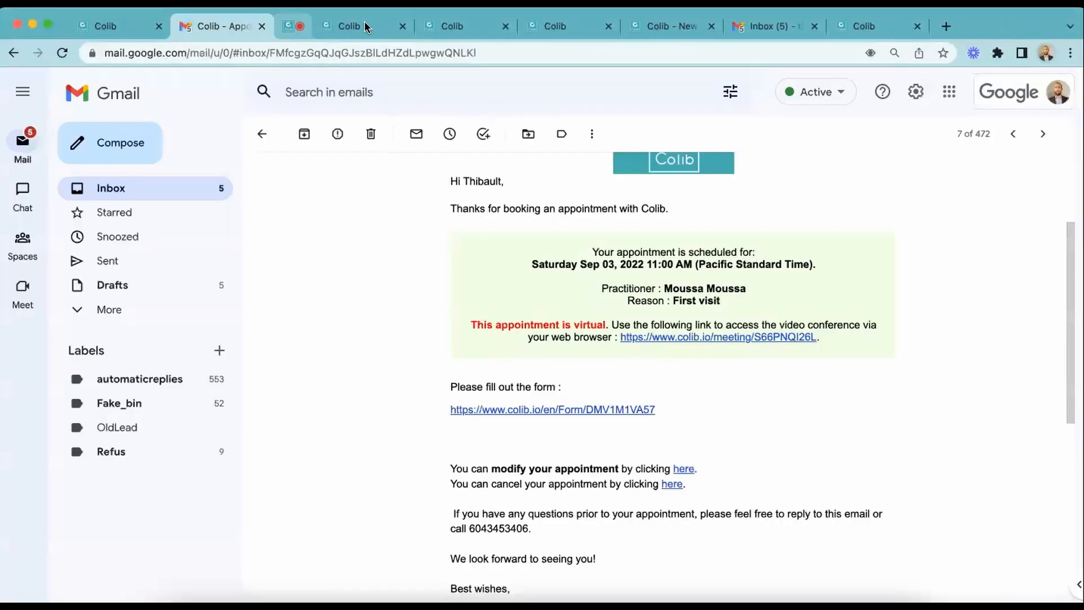
# Step: Switch to the Colib scheduler, open the 15:30 appointment on 03-Sep-2022 and go to its patient's file
pyautogui.click(132, 30)
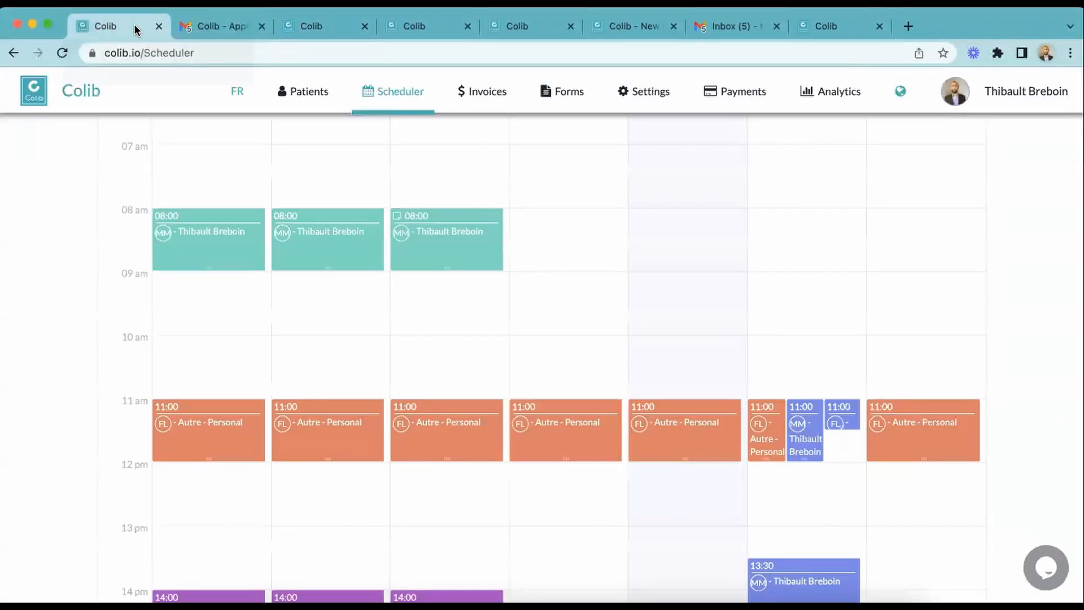
pyautogui.scroll(-3, 452, 289)
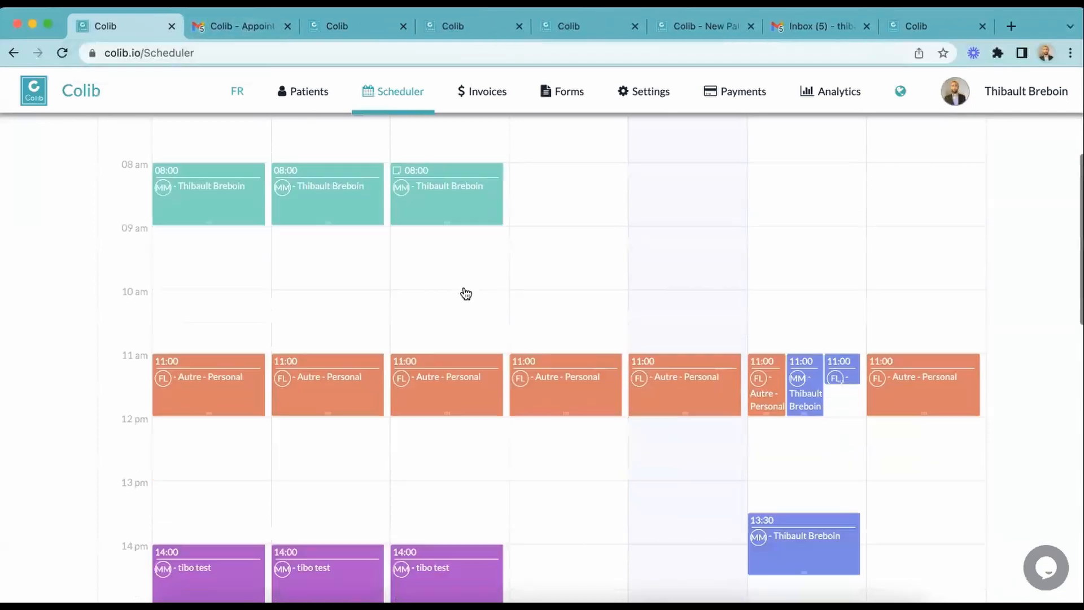
pyautogui.scroll(-3, 804, 493)
pyautogui.click(802, 486)
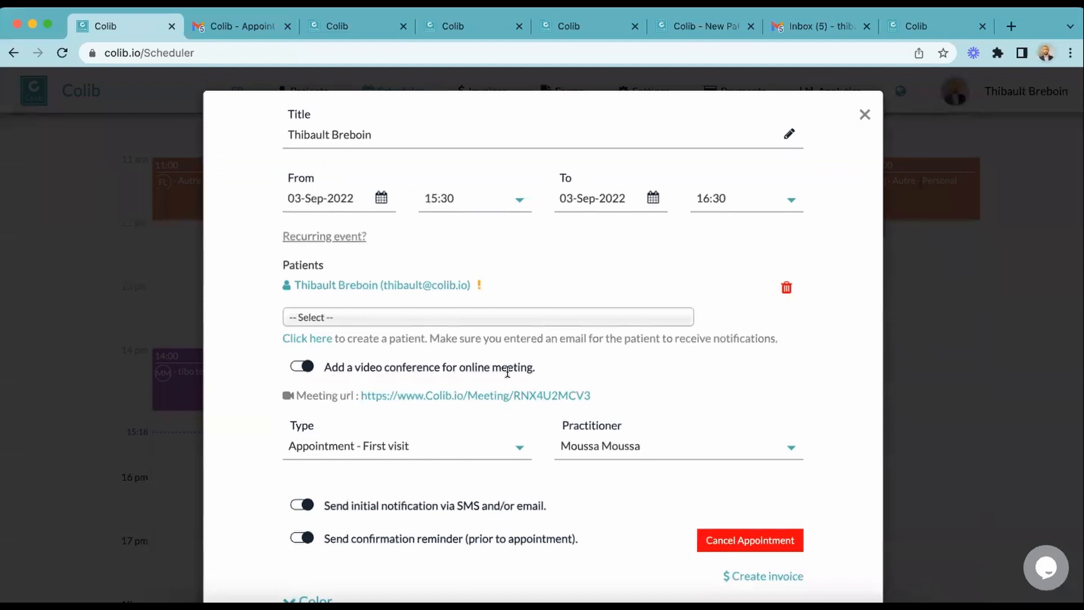
pyautogui.click(411, 285)
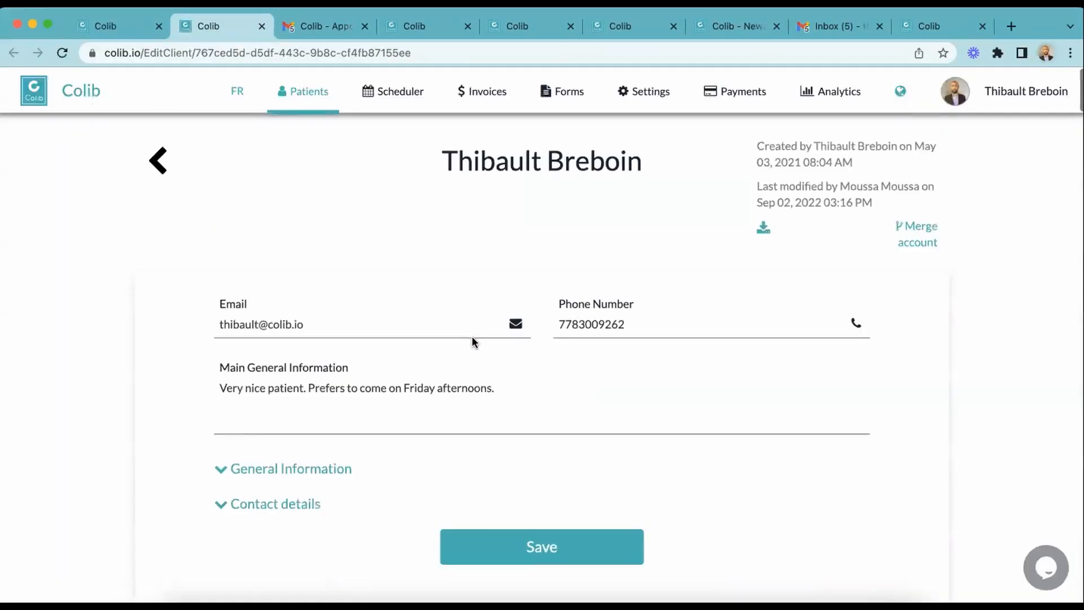
# Step: Review the General Information section of the patient's file and collapse it again
pyautogui.scroll(-3, 473, 338)
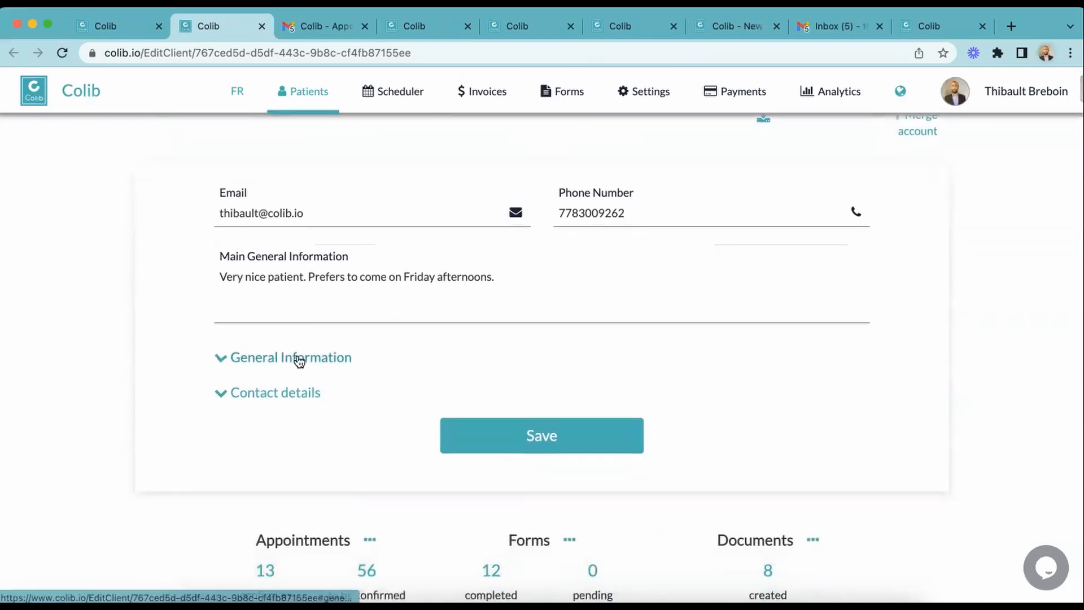
pyautogui.click(297, 359)
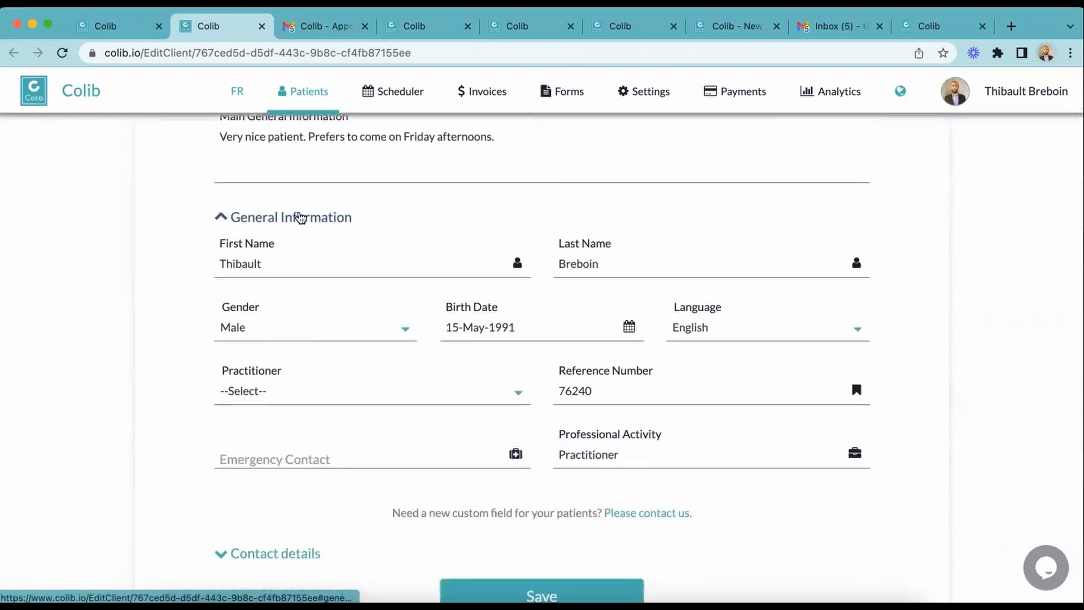
pyautogui.click(299, 218)
# Step: Start a note titled "Follow up appointment" for the Sep 02, 2022 06:10 PM appointment, with the text "Reason for visit: Back pain"
pyautogui.scroll(-6, 290, 438)
pyautogui.click(288, 311)
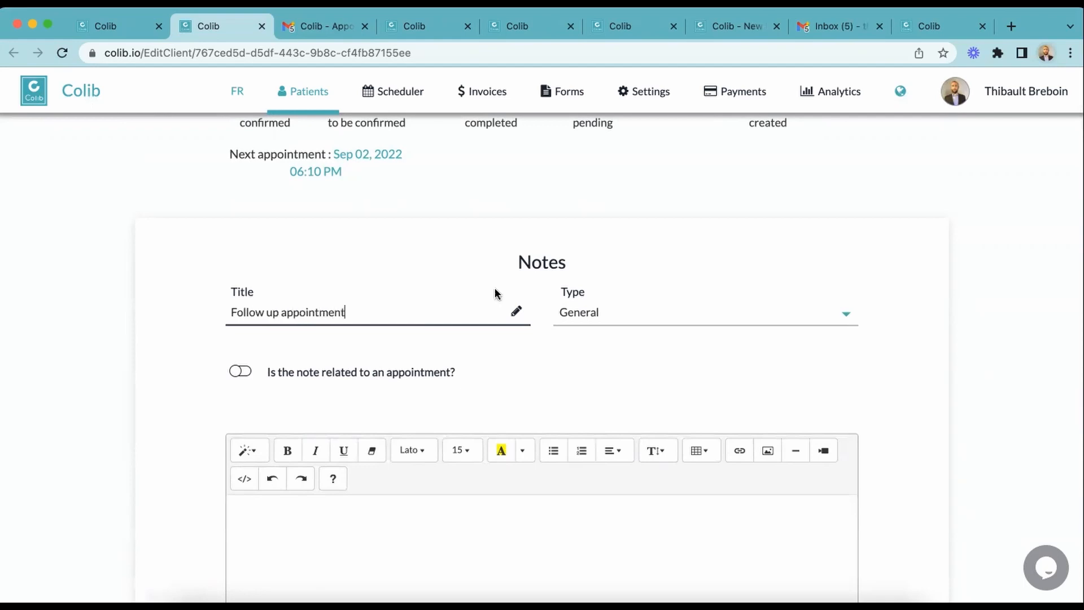
pyautogui.click(595, 310)
pyautogui.click(314, 367)
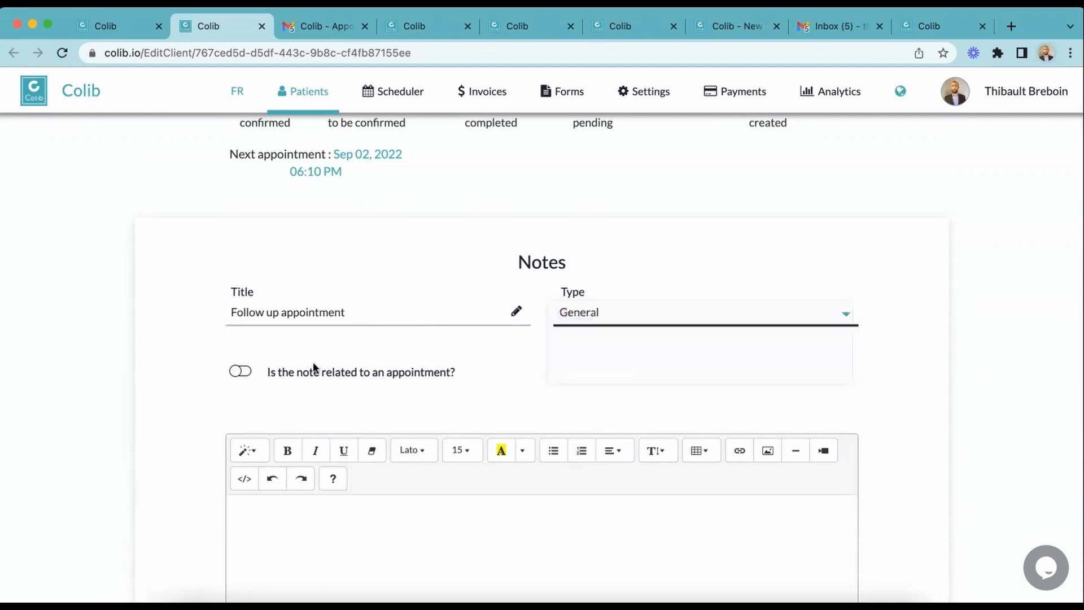
pyautogui.click(587, 374)
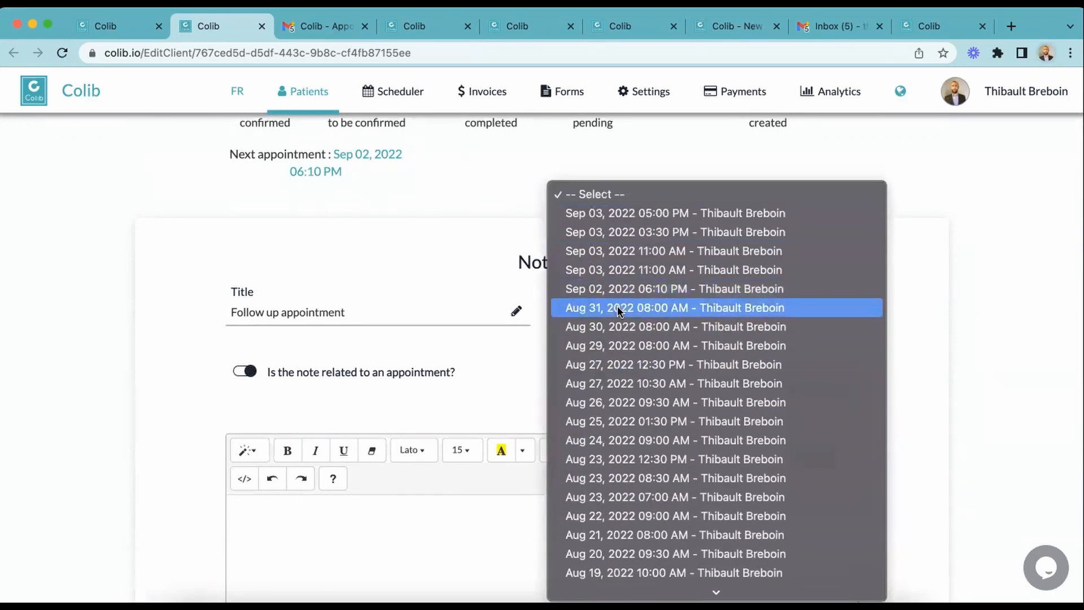
pyautogui.click(620, 289)
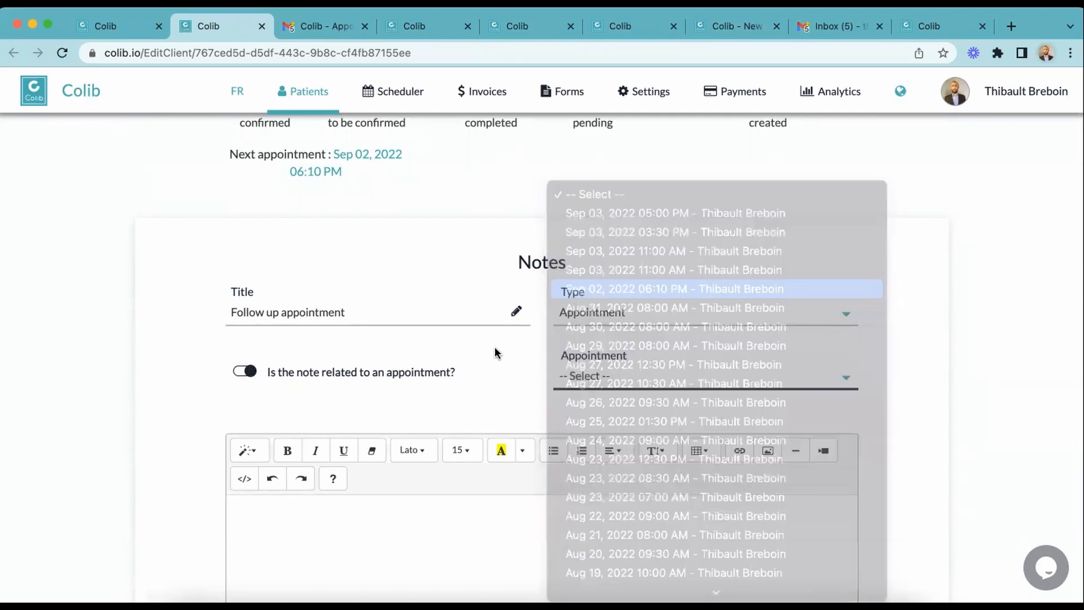
pyautogui.scroll(-2, 456, 405)
pyautogui.click(457, 407)
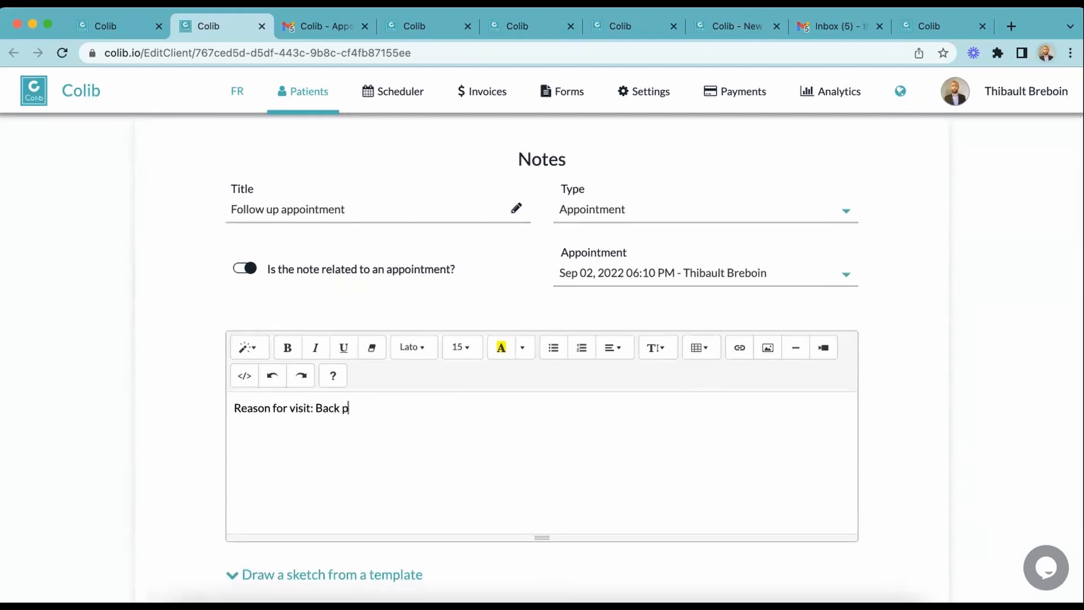
# Step: Sketch a cross on the shoulder and a circle on the mid-back of the Muscles schema's rear figure, and save the image into the note
pyautogui.scroll(-3, 542, 339)
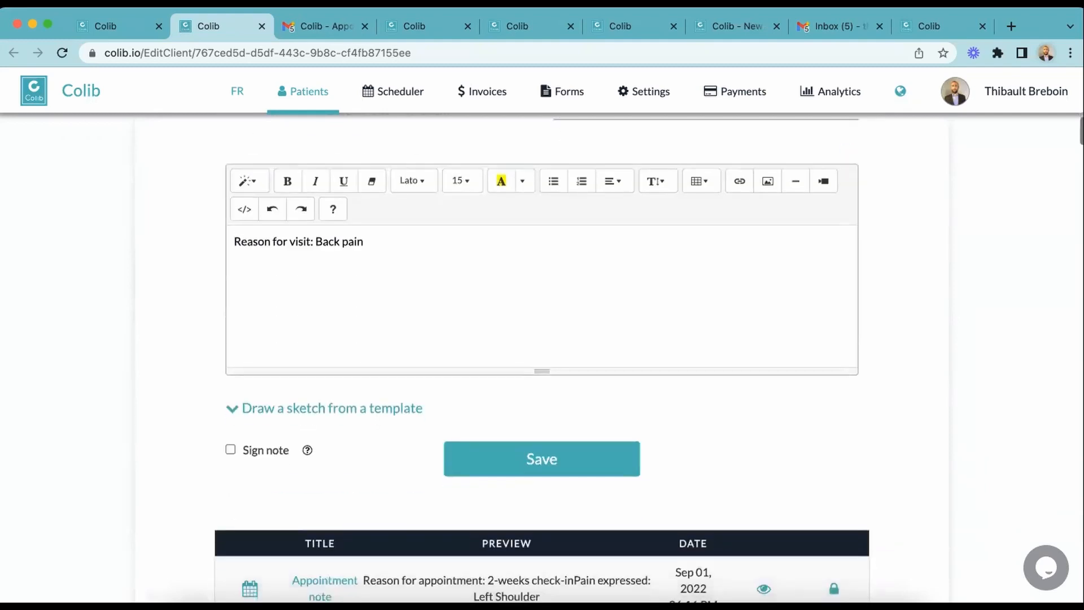
pyautogui.click(375, 408)
pyautogui.scroll(-4, 375, 401)
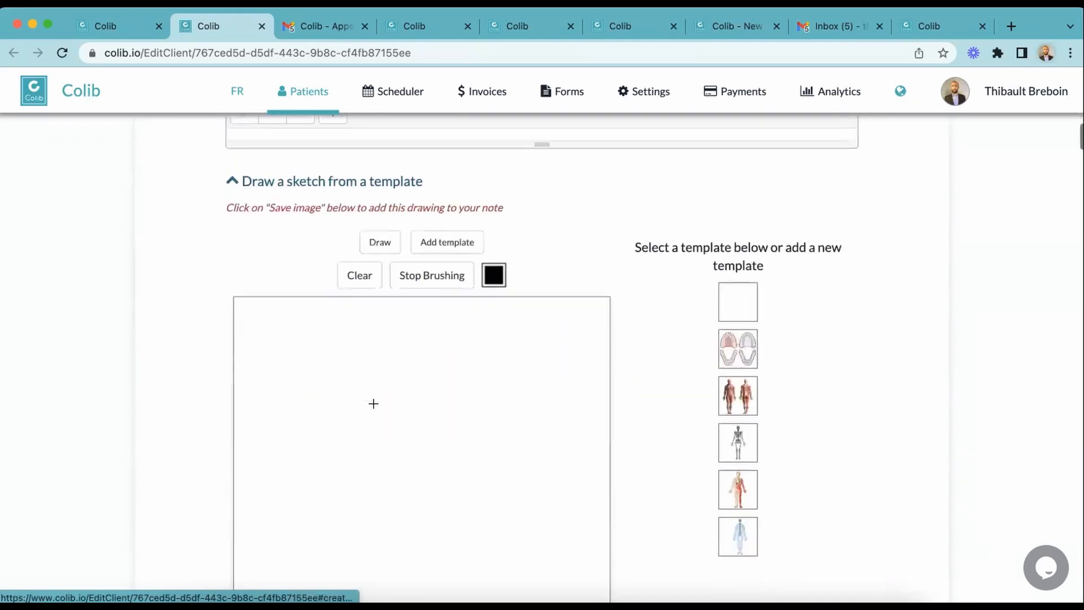
pyautogui.click(724, 390)
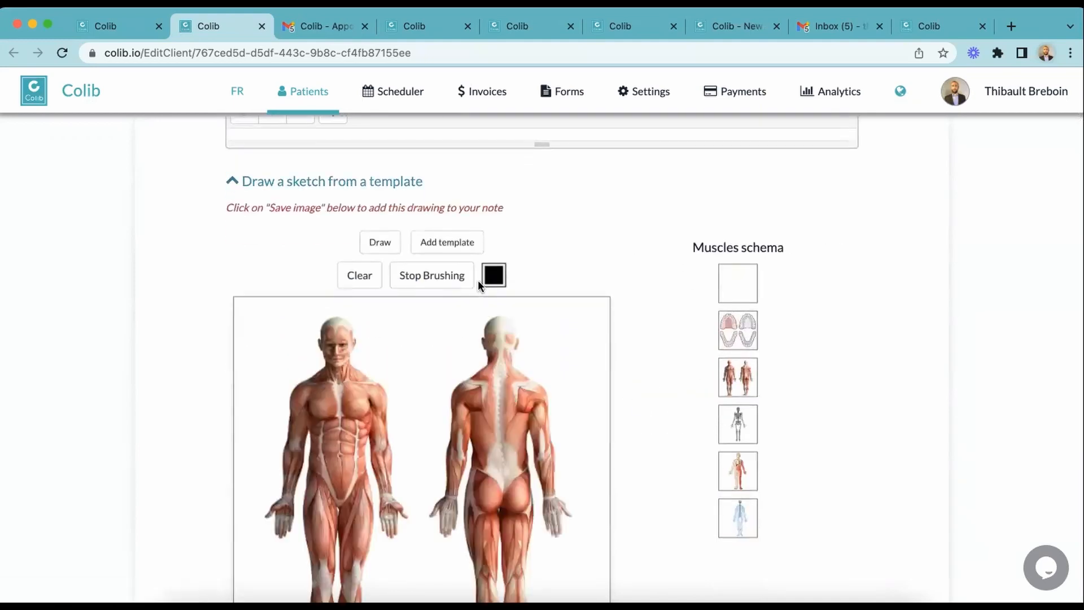
pyautogui.click(381, 244)
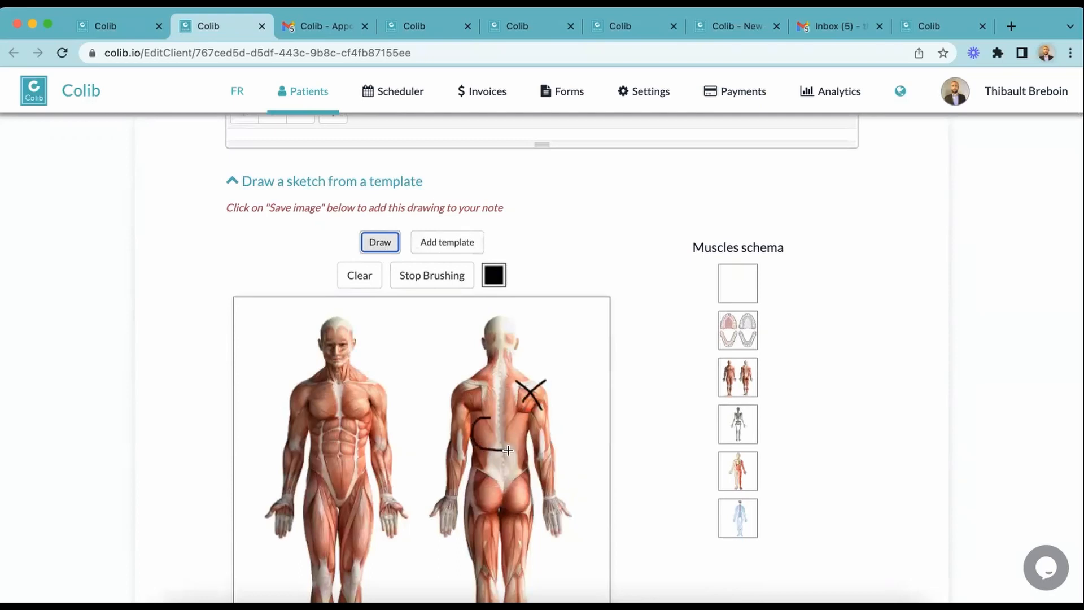
pyautogui.scroll(-5, 485, 465)
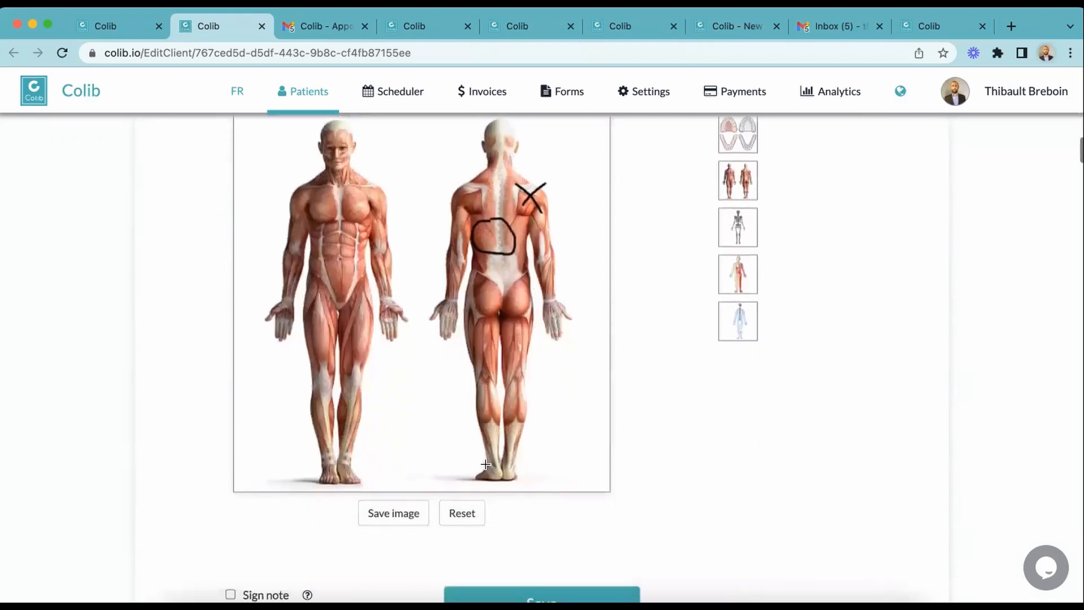
pyautogui.click(404, 464)
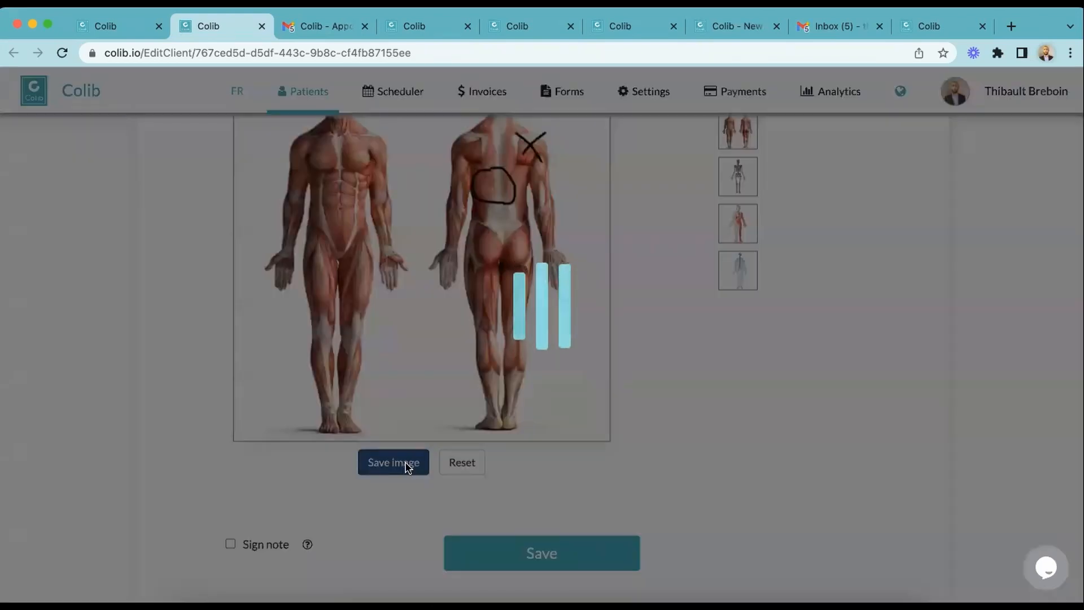
# Step: Resize the sketch inserted in the note's text to 25%
pyautogui.scroll(-6, 486, 431)
pyautogui.scroll(-7, 485, 434)
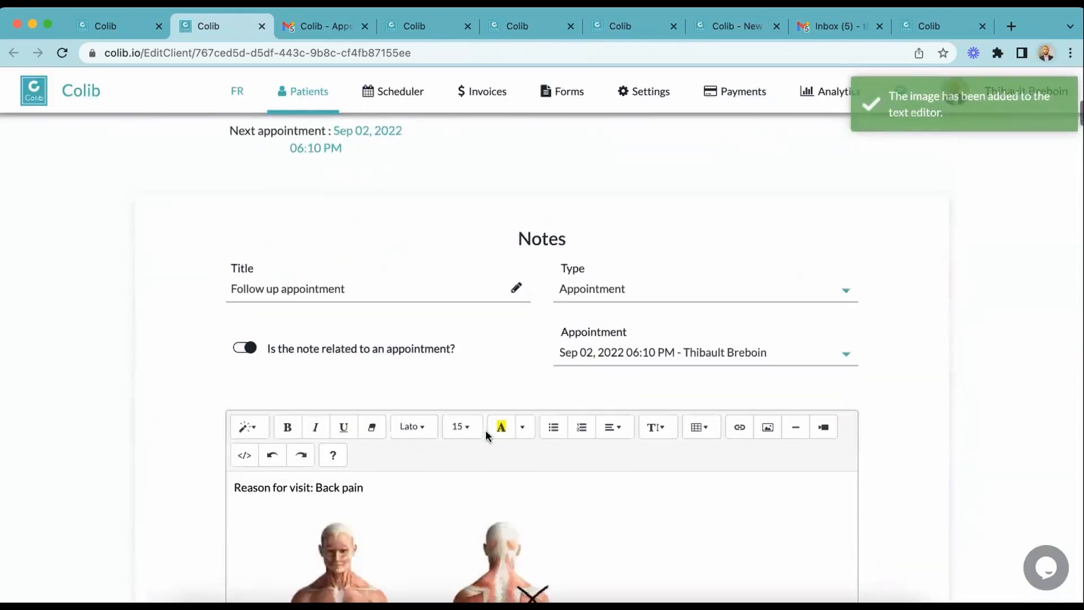
pyautogui.scroll(1, 486, 435)
pyautogui.click(487, 452)
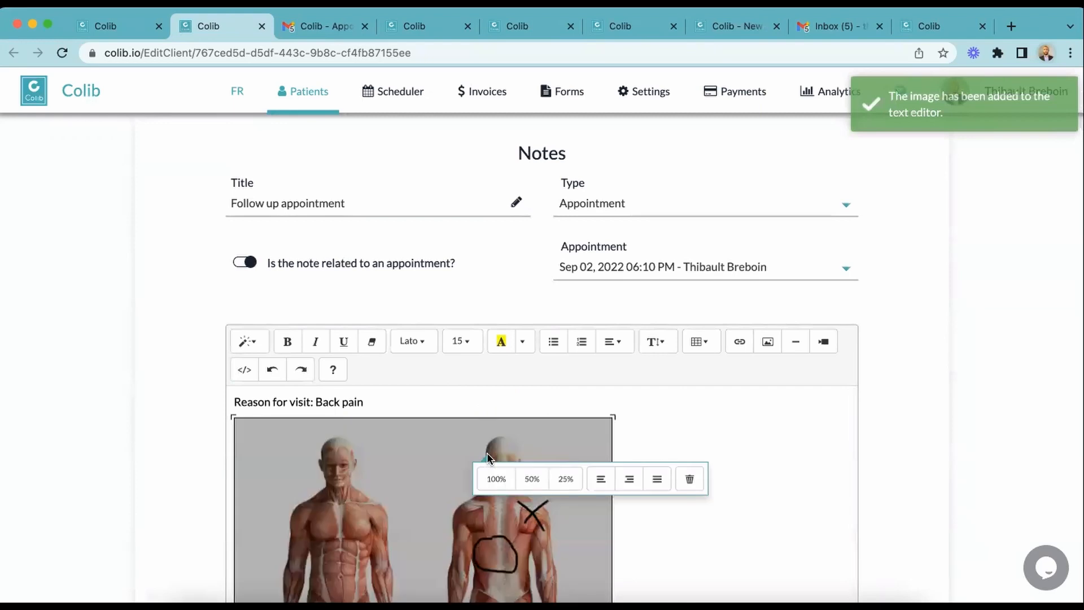
pyautogui.click(566, 479)
# Step: Extend the note's reason for visit with "and shoulder pain", add "Treatment: ..." below the sketch, and save the note
pyautogui.click(381, 405)
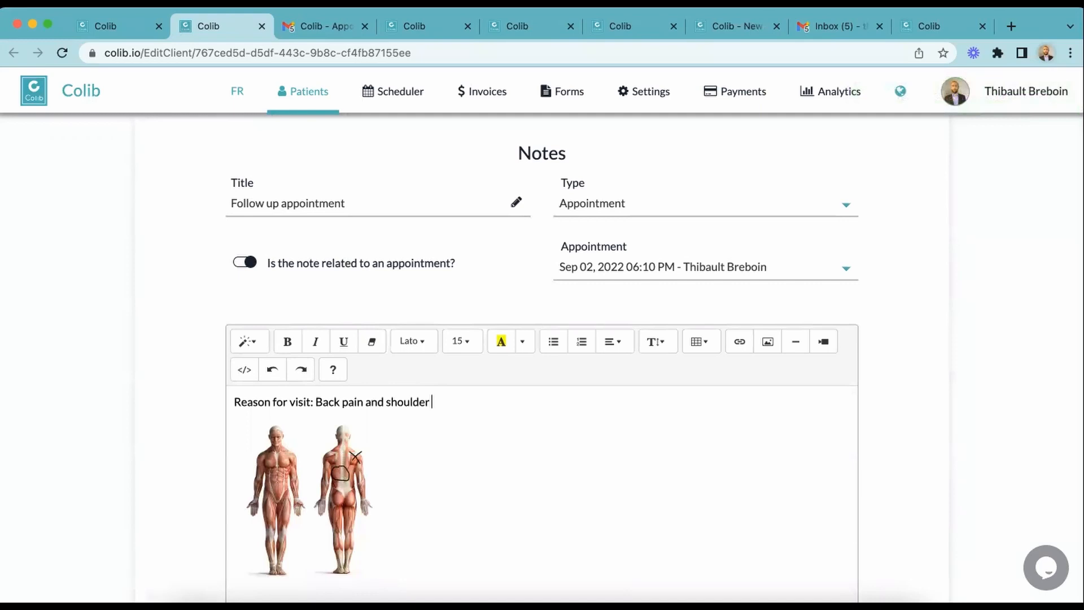
pyautogui.scroll(-3, 542, 367)
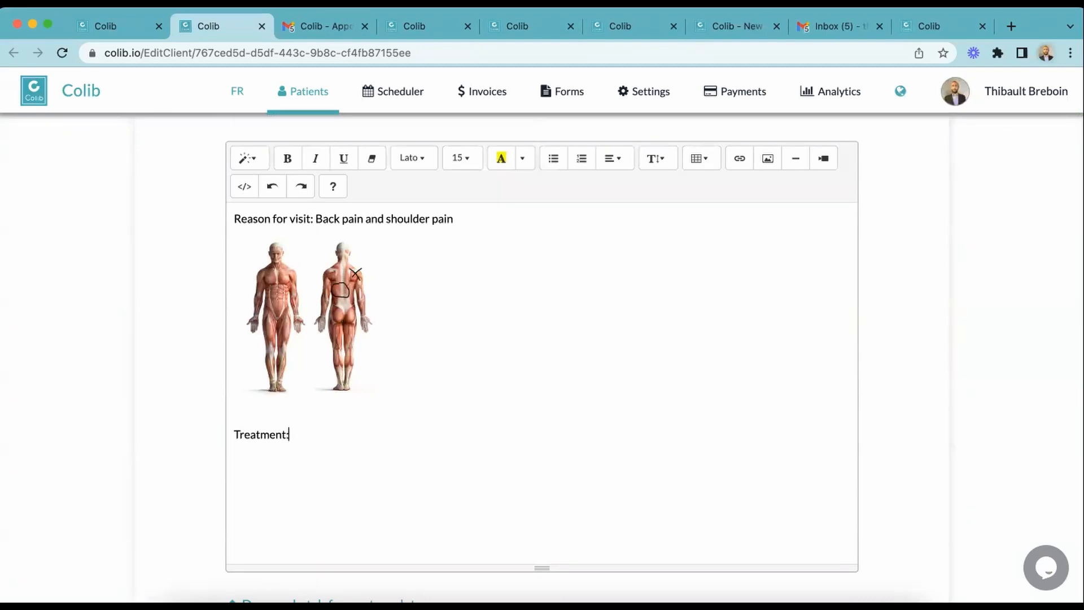
pyautogui.scroll(-3, 542, 356)
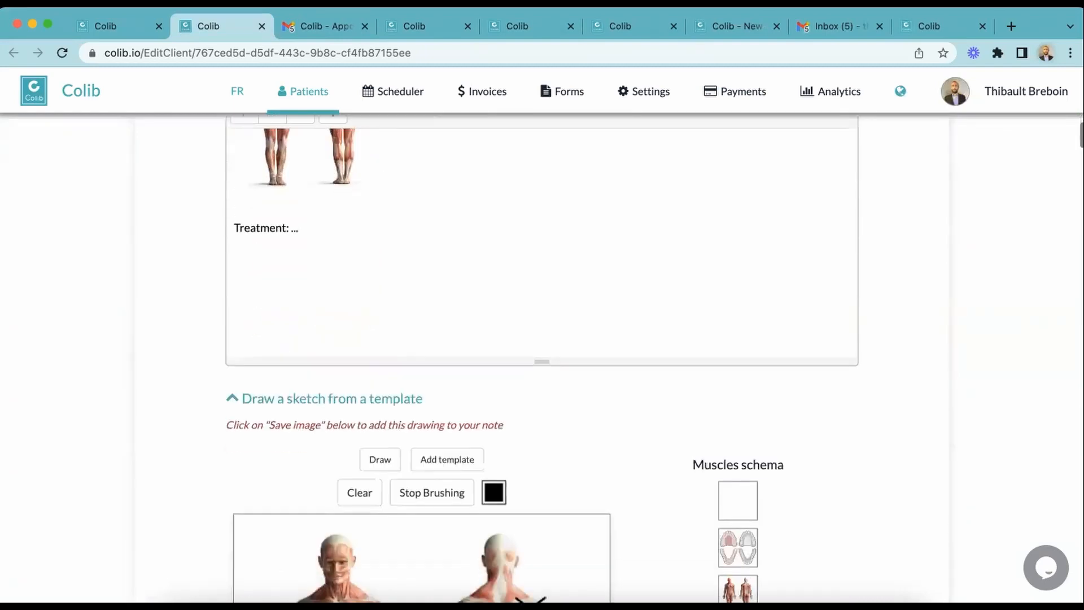
pyautogui.click(382, 348)
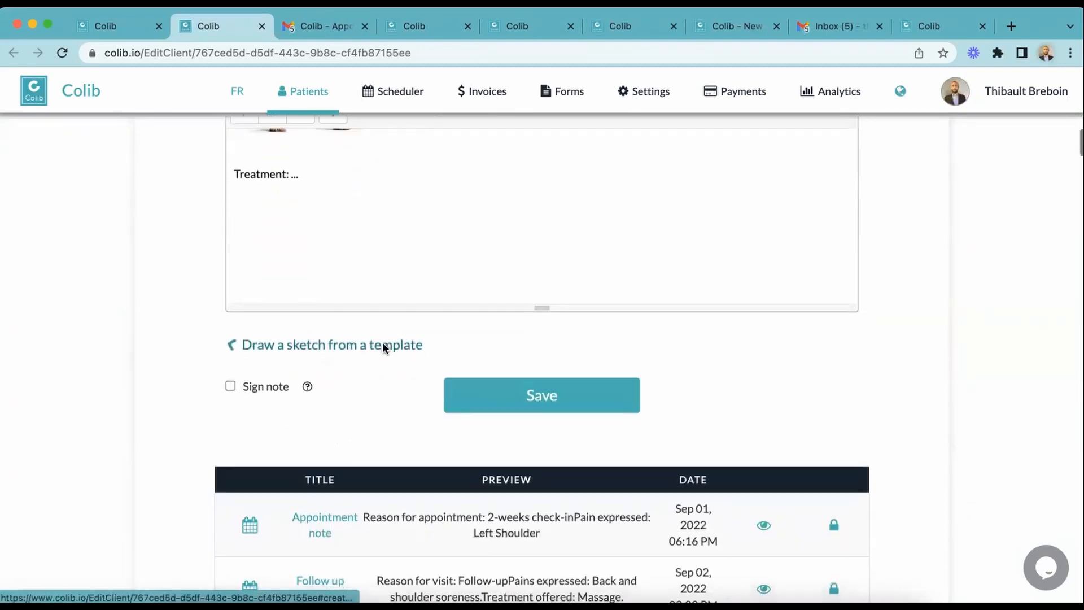
pyautogui.scroll(-1, 316, 322)
pyautogui.click(513, 325)
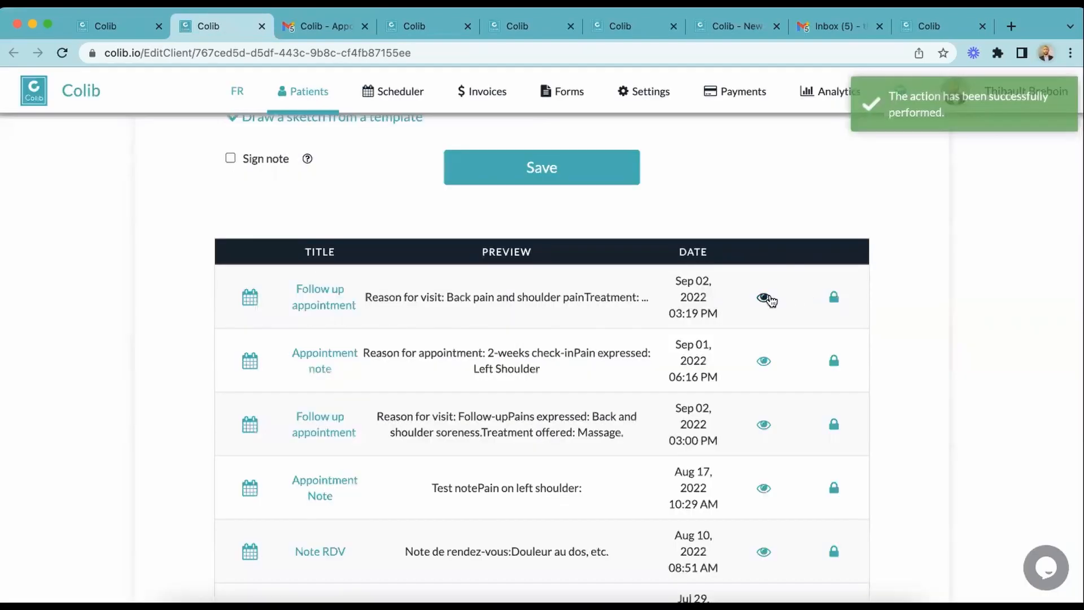
# Step: View the saved follow-up note with its sketch from the notes list and close it again
pyautogui.click(765, 298)
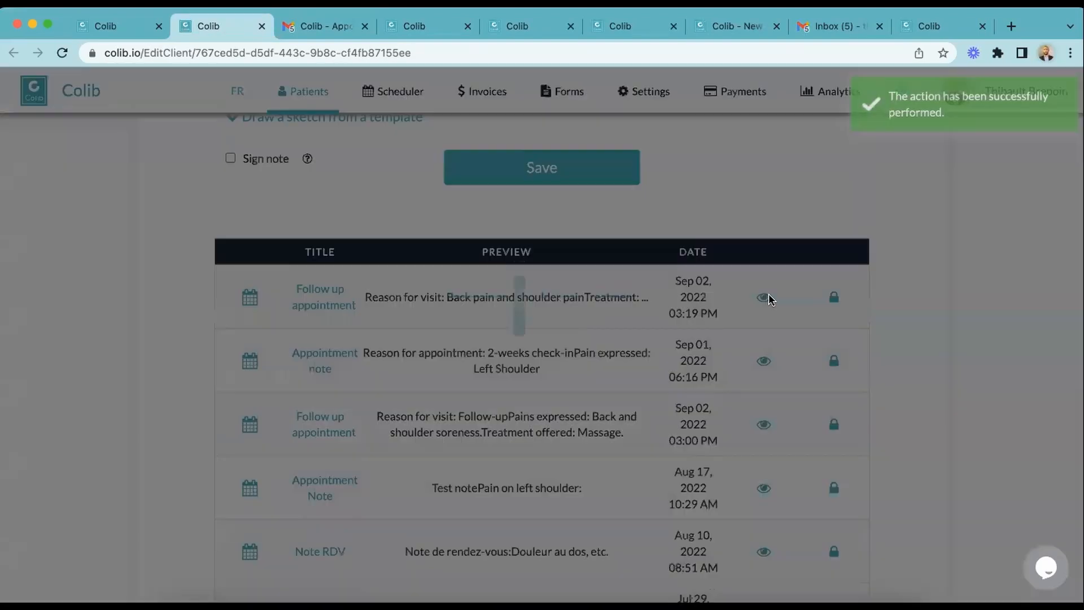
pyautogui.scroll(-3, 511, 391)
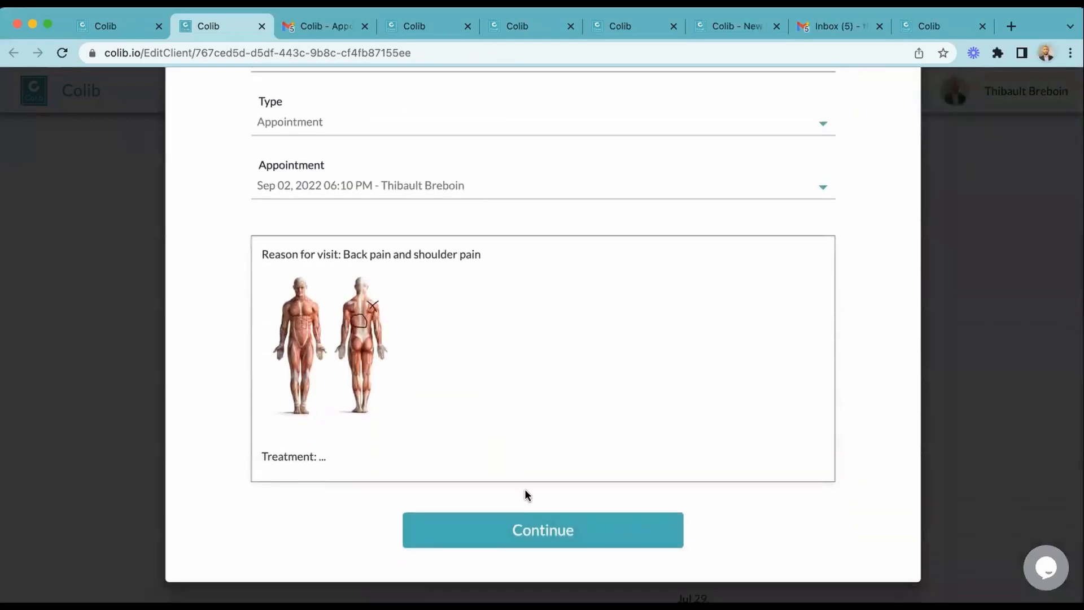
pyautogui.click(518, 527)
# Step: Look through the patient's appointments and view the New Patient Intake Form created Sep 02, 2022 02:58 PM
pyautogui.scroll(-10, 511, 503)
pyautogui.scroll(-10, 506, 483)
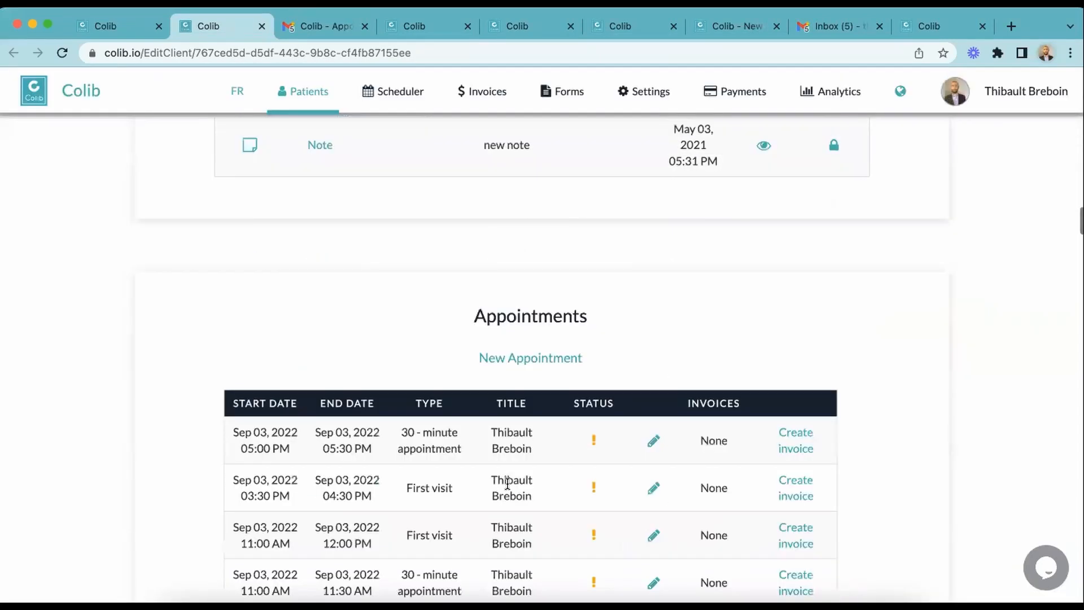
pyautogui.scroll(-20, 257, 299)
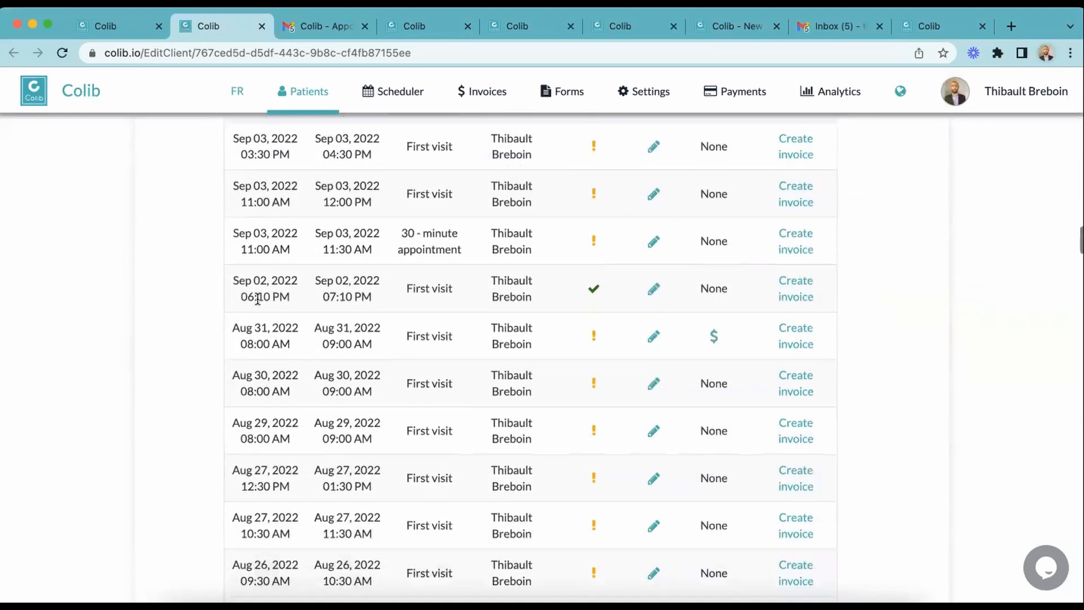
pyautogui.scroll(-20, 257, 298)
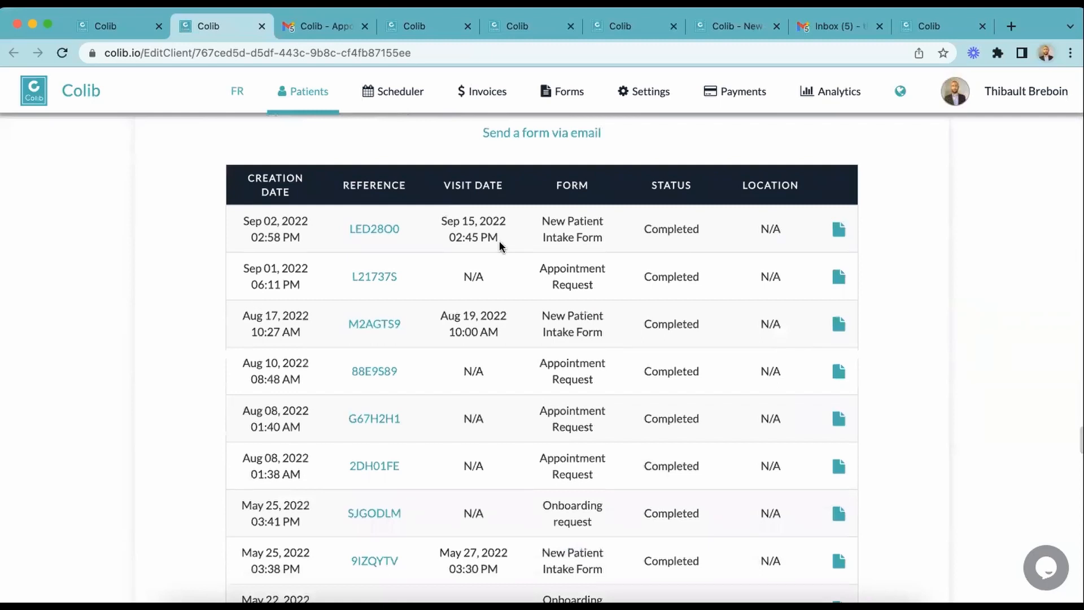
pyautogui.click(839, 229)
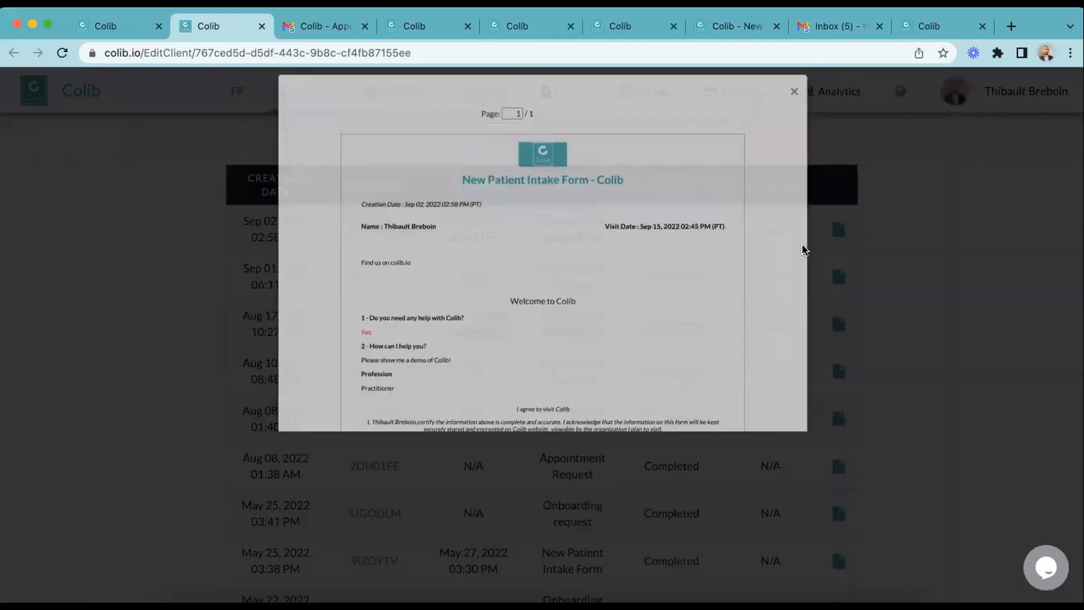
pyautogui.scroll(-2, 622, 341)
pyautogui.scroll(-3, 622, 342)
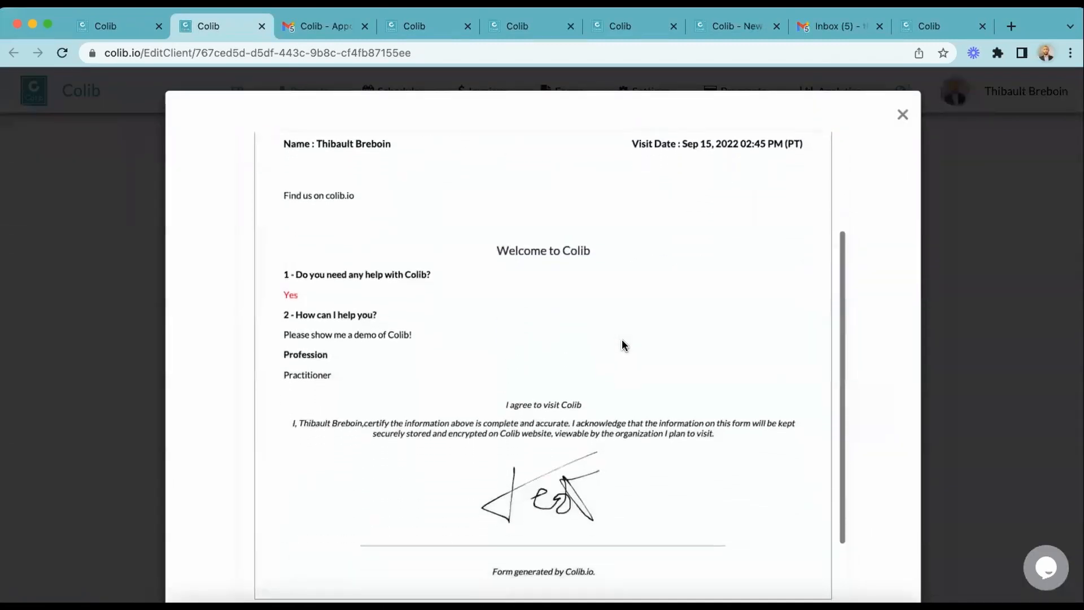
pyautogui.scroll(3, 622, 342)
pyautogui.press('Escape')
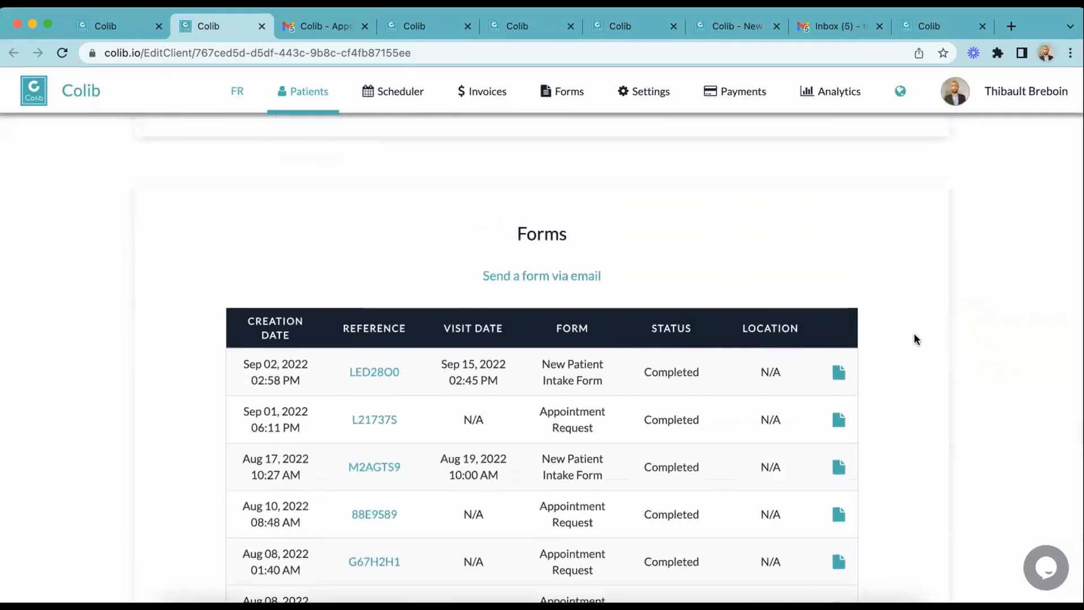
# Step: Preview the document "Patient booking - Jun 03, 2022 11:15 AM" in the patient's file and close the preview
pyautogui.scroll(-10, 915, 338)
pyautogui.scroll(4, 915, 338)
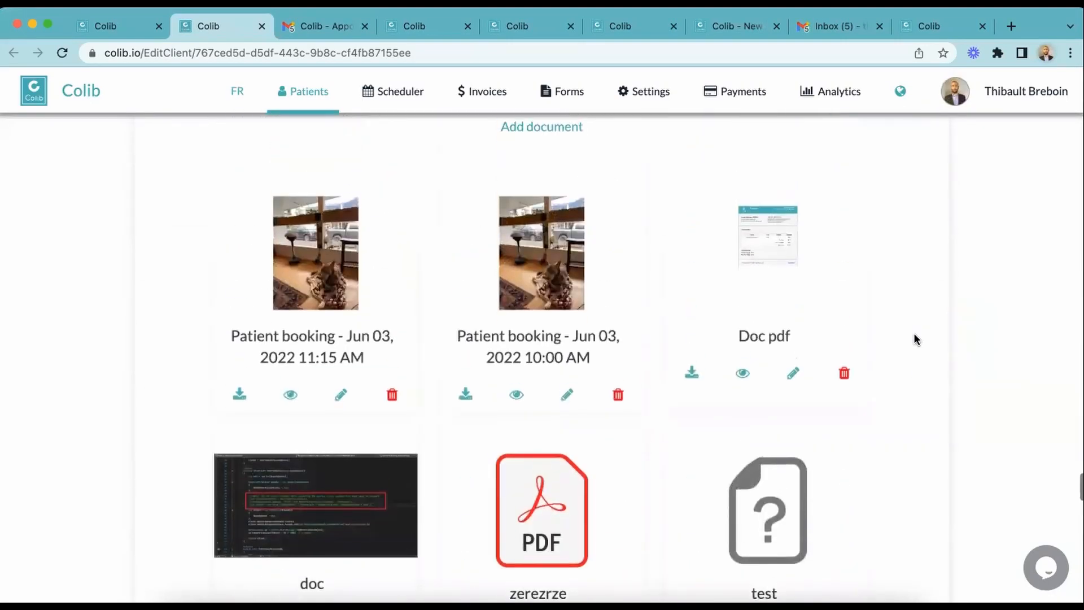
pyautogui.click(294, 408)
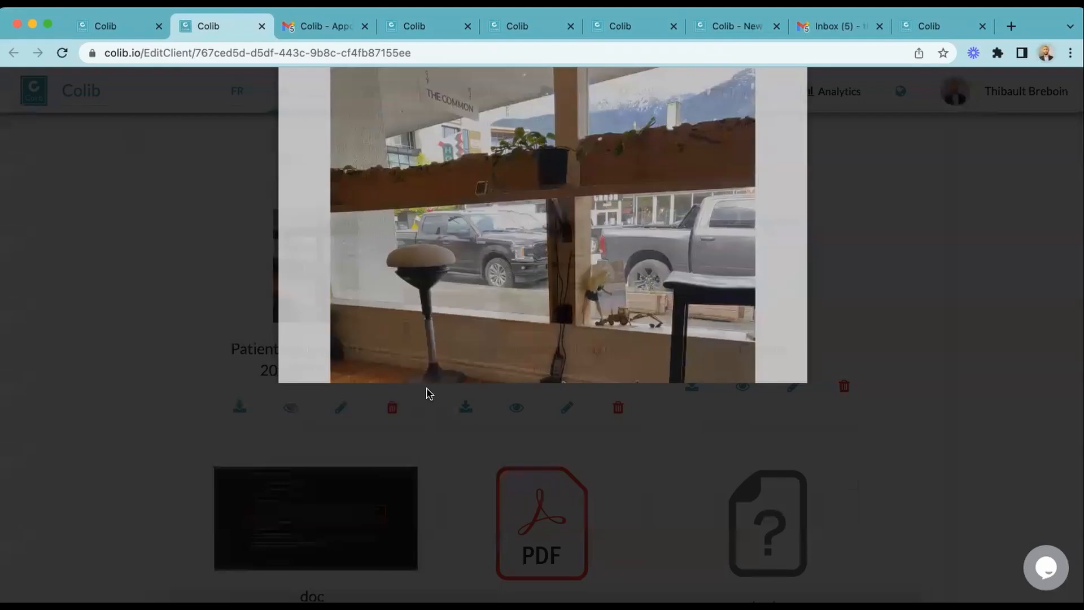
pyautogui.scroll(-8, 429, 394)
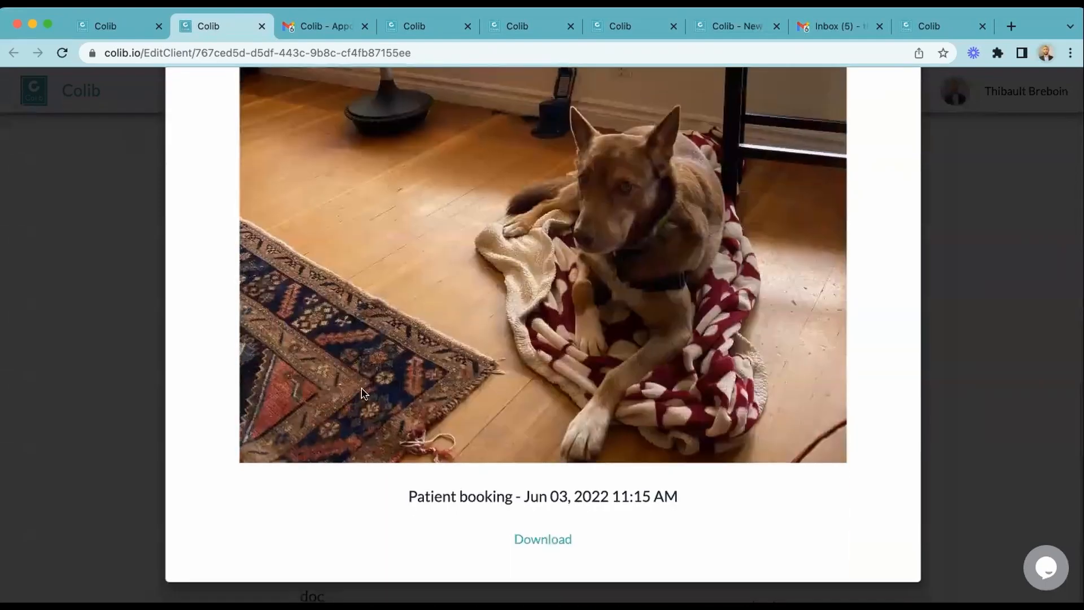
pyautogui.click(129, 419)
# Step: Create an invoice for the patient's Sep 02, 2022 06:10 PM first visit from the appointments list
pyautogui.scroll(20, 129, 418)
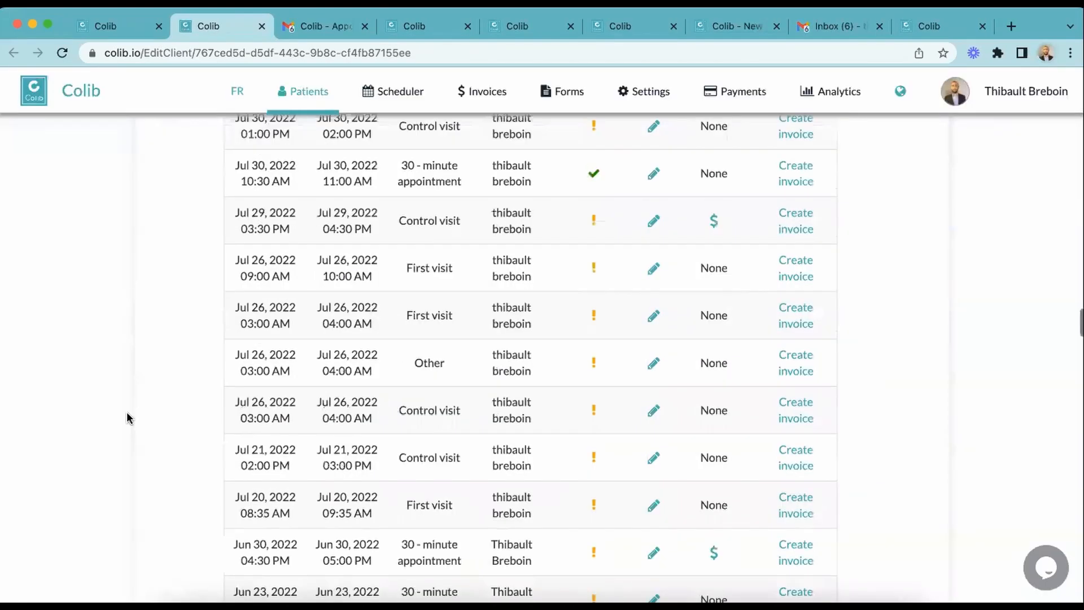
pyautogui.scroll(9, 129, 418)
pyautogui.scroll(-1, 129, 419)
pyautogui.scroll(-3, 599, 432)
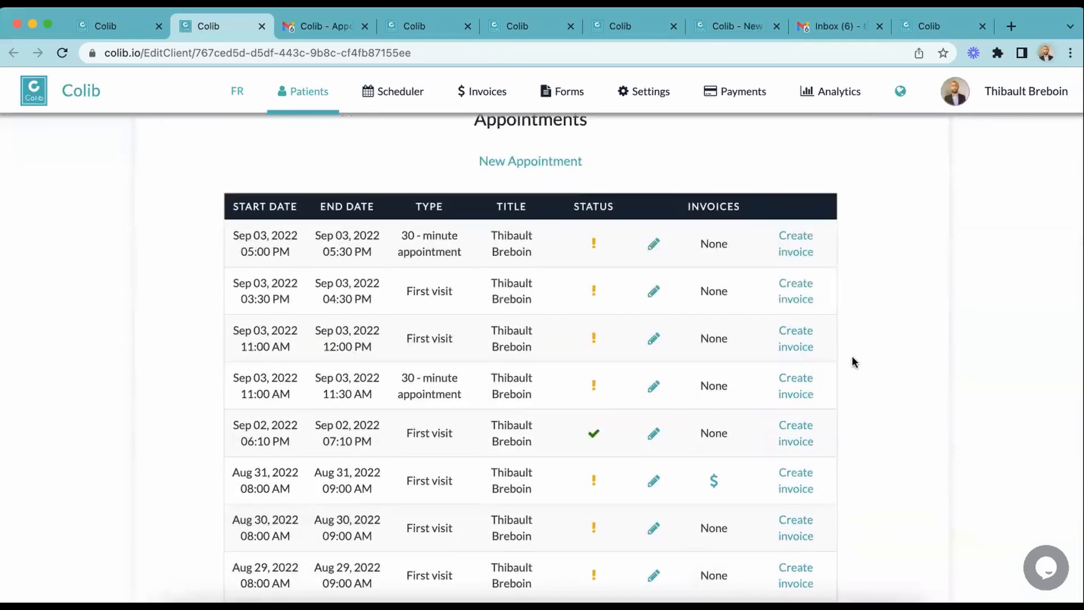
pyautogui.click(795, 441)
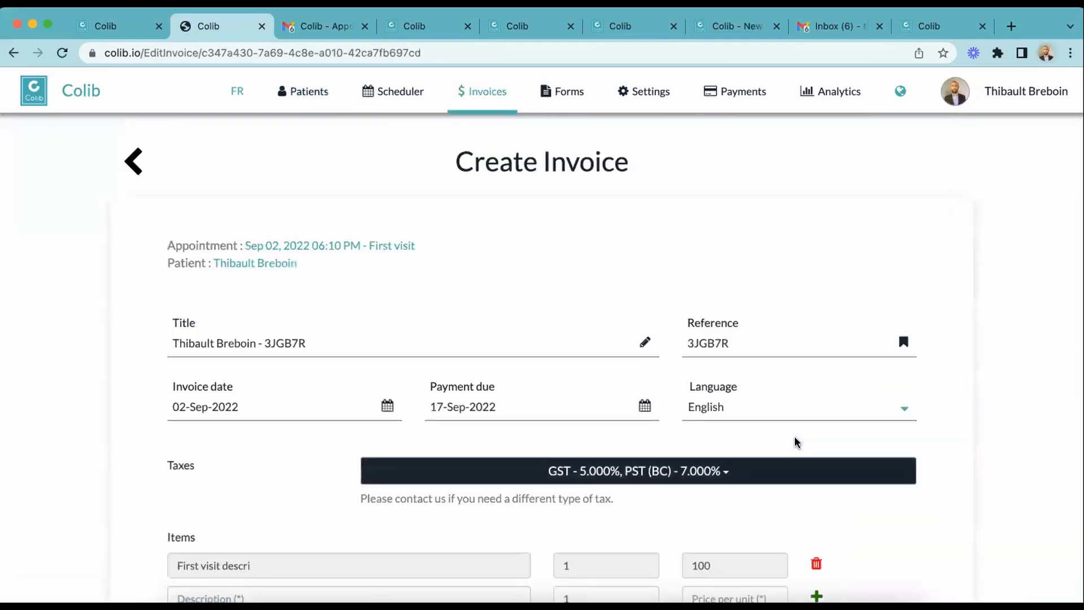
# Step: Review the invoice's details and the list of taxes that can be applied to it
pyautogui.scroll(-3, 576, 433)
pyautogui.scroll(-1, 576, 433)
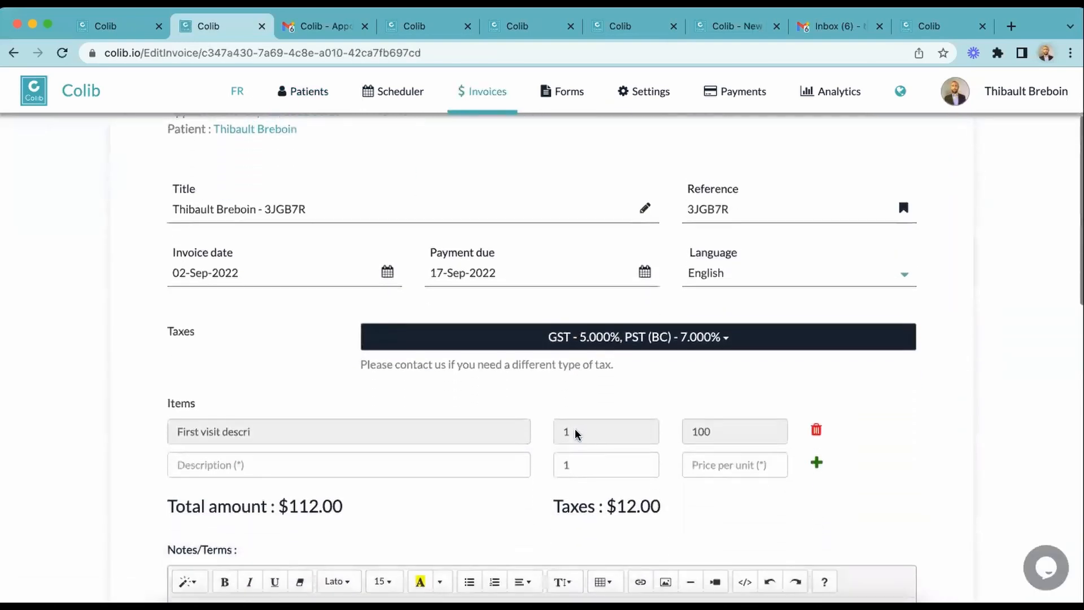
pyautogui.click(729, 333)
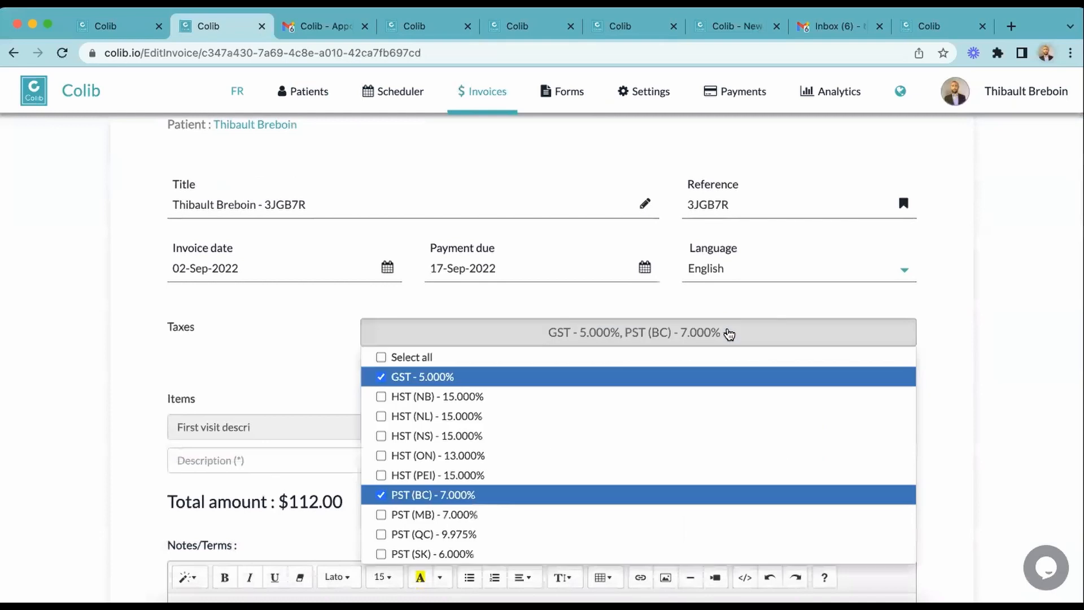
pyautogui.click(729, 333)
# Step: Add an invoice item "Additional massage oil" with quantity 1 and a unit price of 30
pyautogui.scroll(-3, 727, 334)
pyautogui.click(476, 339)
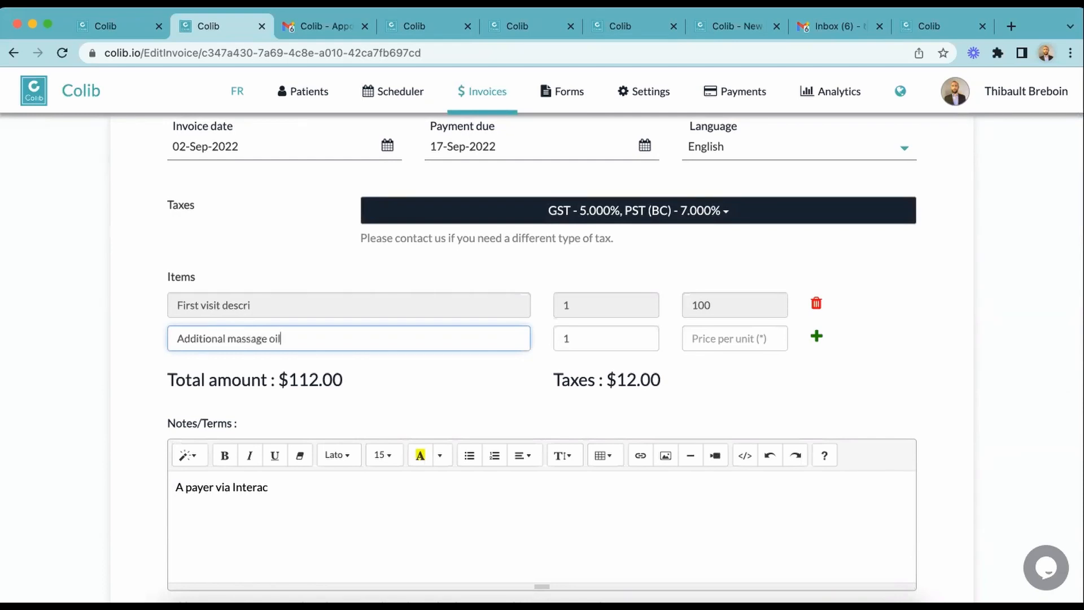
pyautogui.click(730, 333)
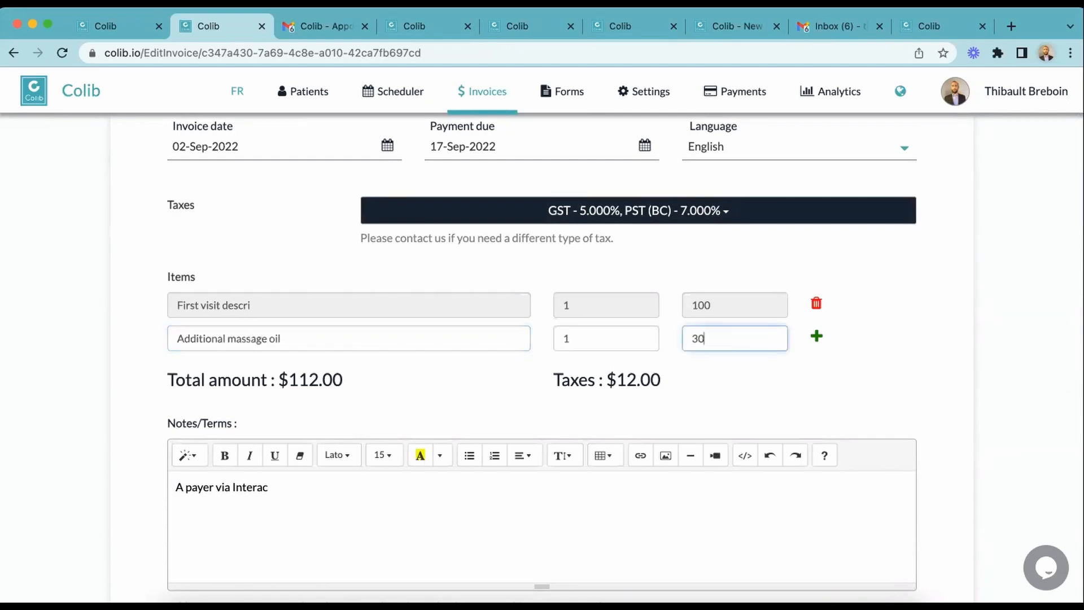
pyautogui.scroll(-1, 625, 359)
pyautogui.click(817, 323)
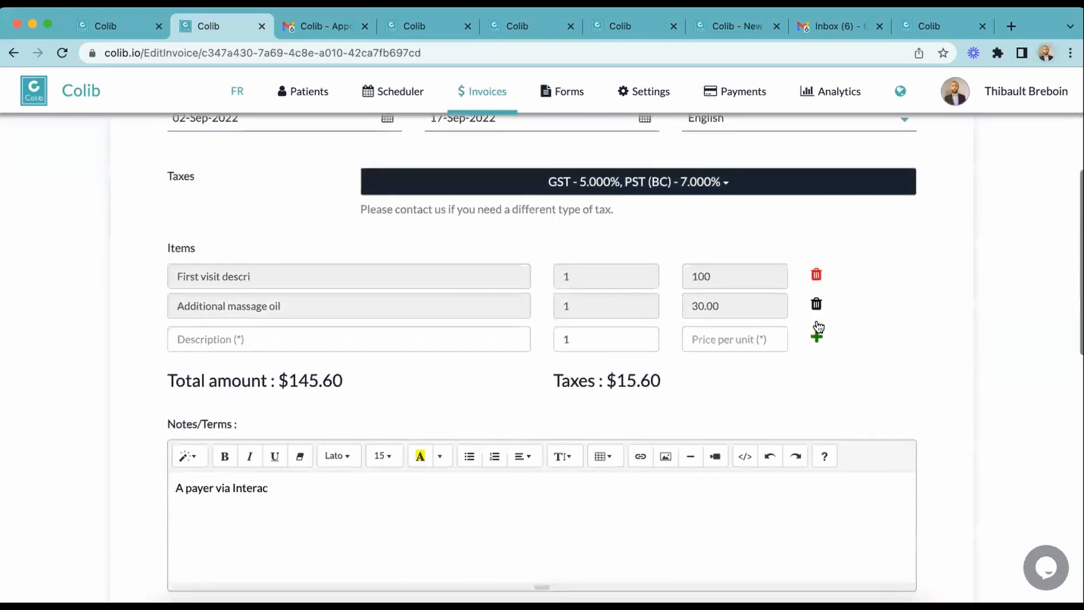
# Step: Save the invoice with its existing notes and footer, and look through the generated invoice document
pyautogui.scroll(-2, 819, 322)
pyautogui.scroll(-9, 522, 358)
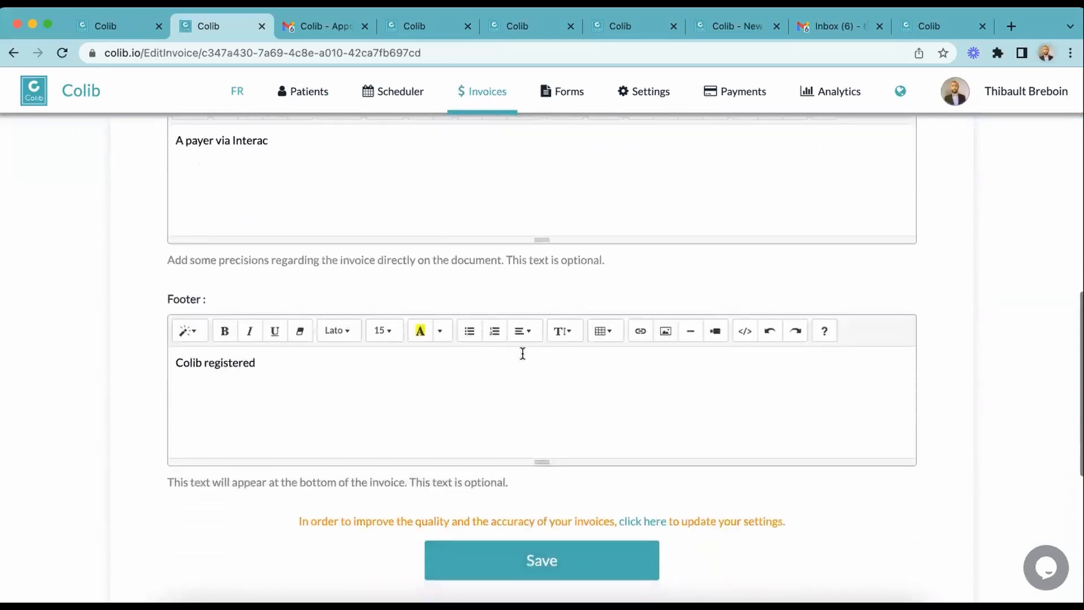
pyautogui.click(551, 413)
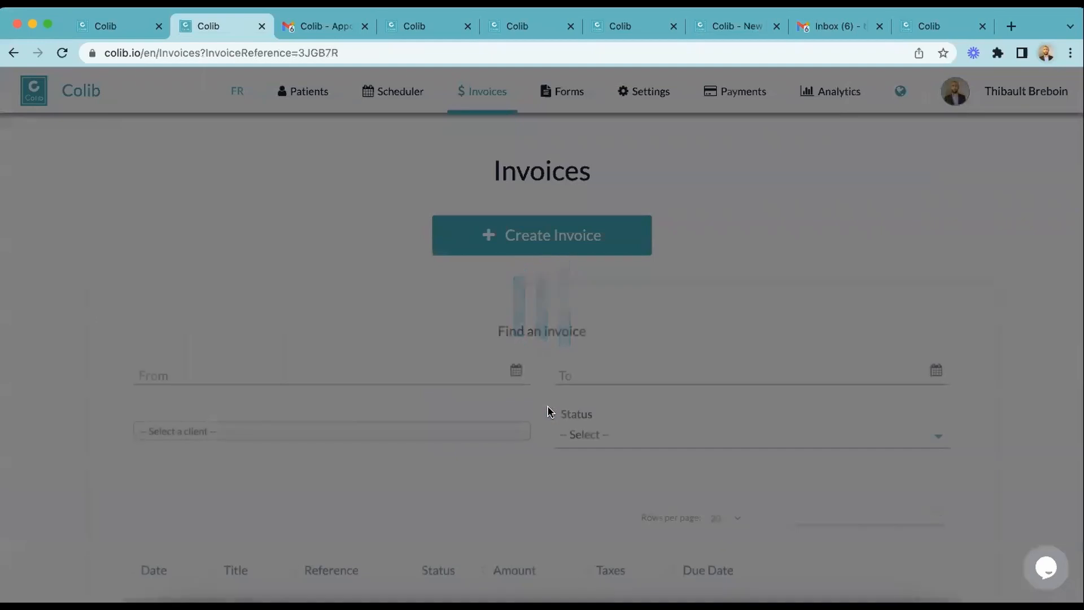
pyautogui.scroll(-3, 547, 406)
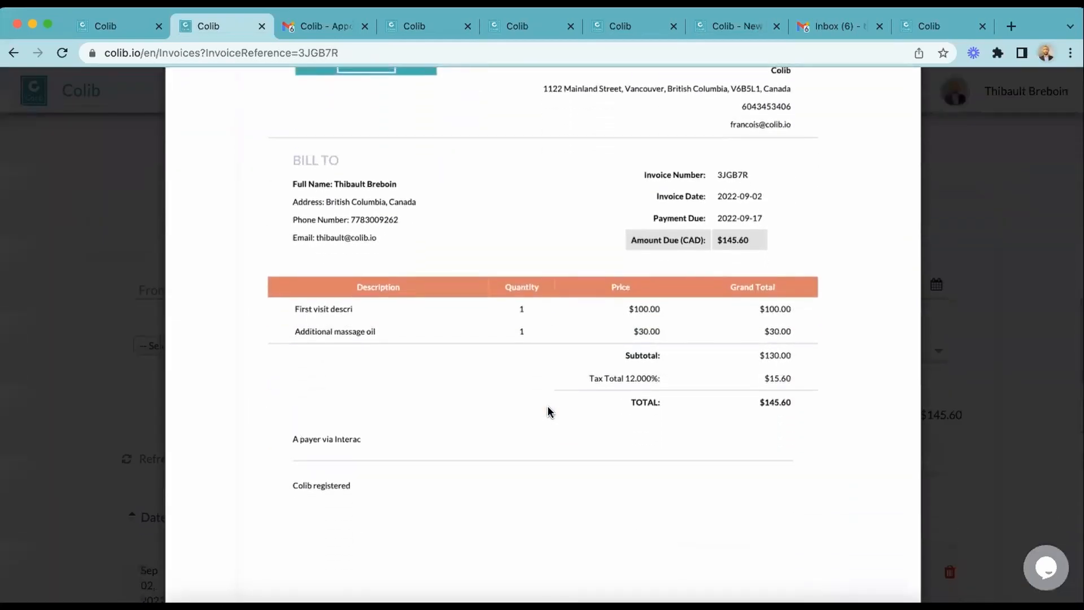
pyautogui.scroll(-6, 547, 411)
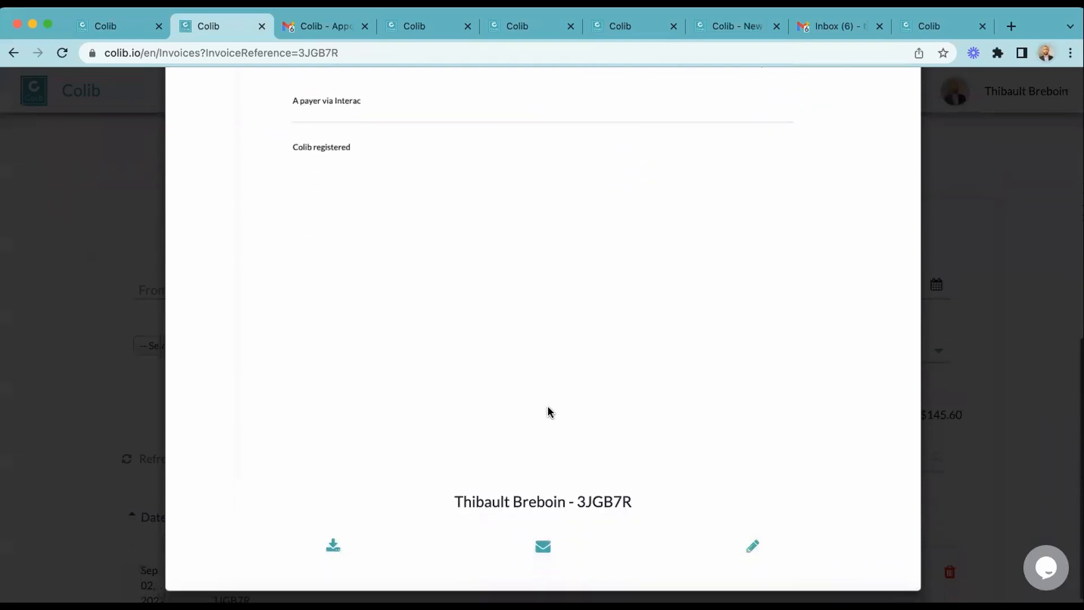
# Step: Email the generated invoice to the patient and close its preview to return to the invoices list
pyautogui.click(543, 545)
pyautogui.click(597, 429)
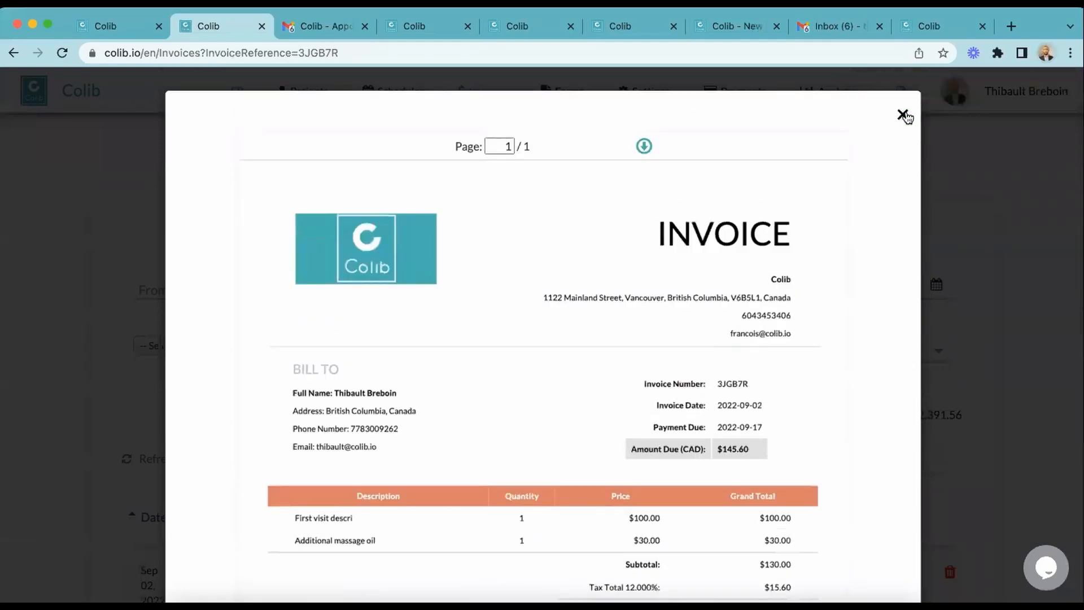
pyautogui.click(902, 115)
pyautogui.scroll(-3, 678, 460)
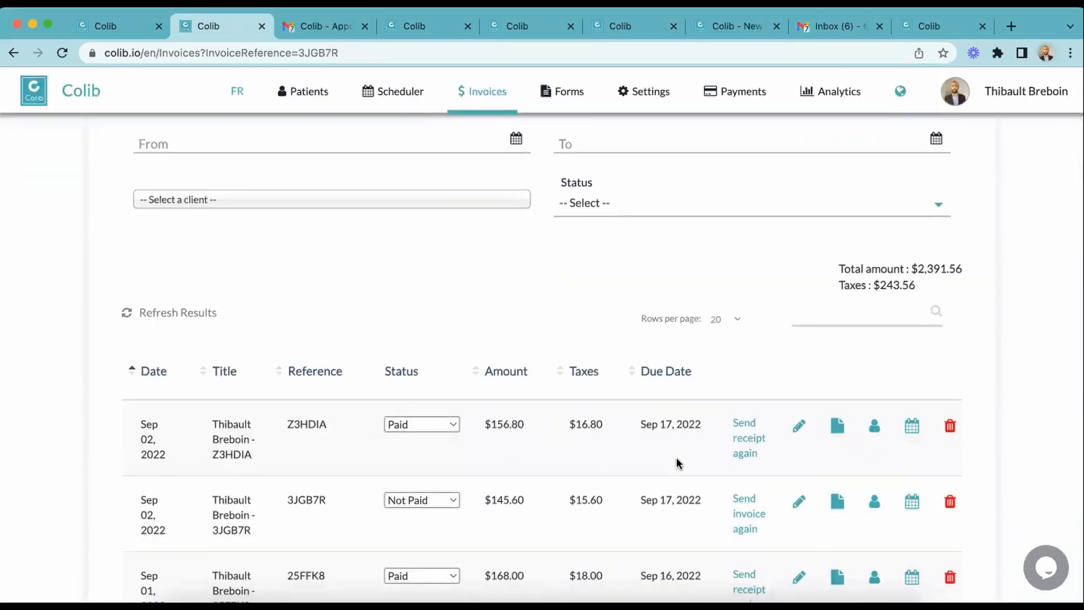
pyautogui.scroll(-1, 678, 463)
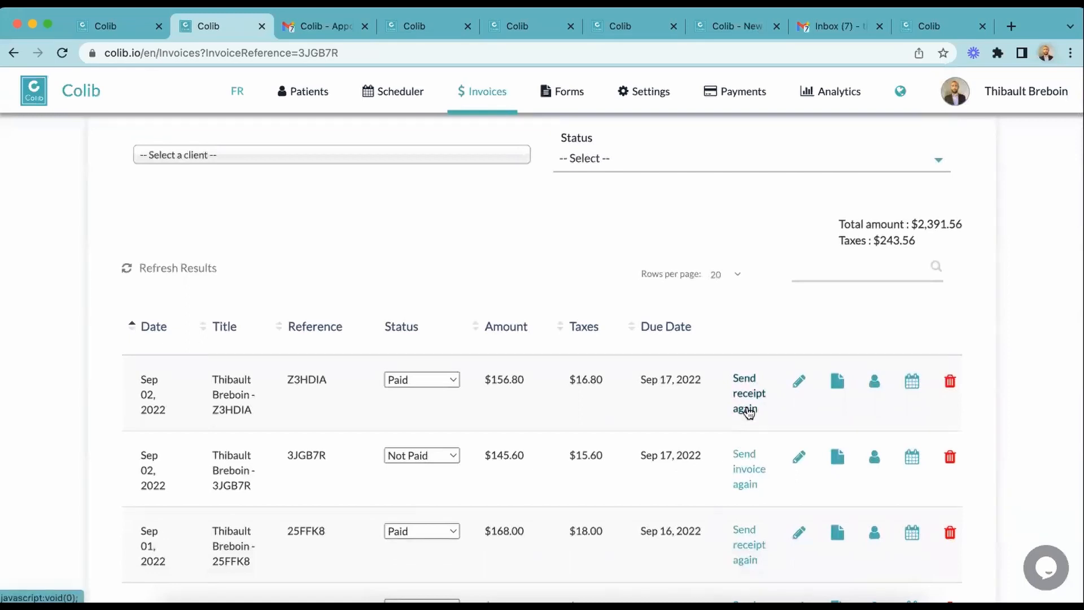
# Step: Switch to Gmail, open the newly received invoice email, and view its attached PDF invoice before closing it
pyautogui.click(331, 29)
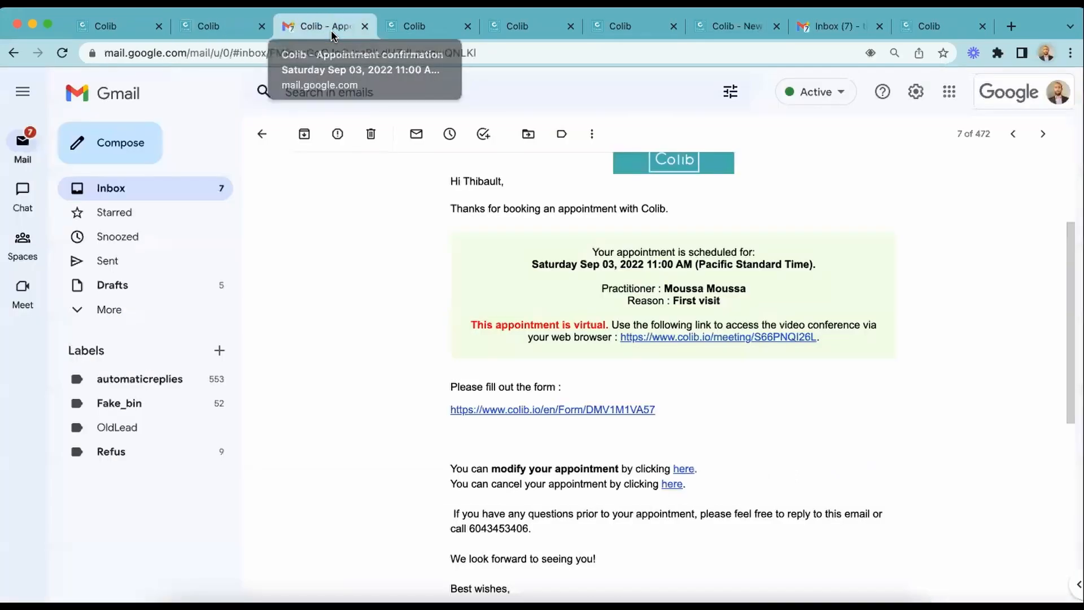
pyautogui.click(171, 189)
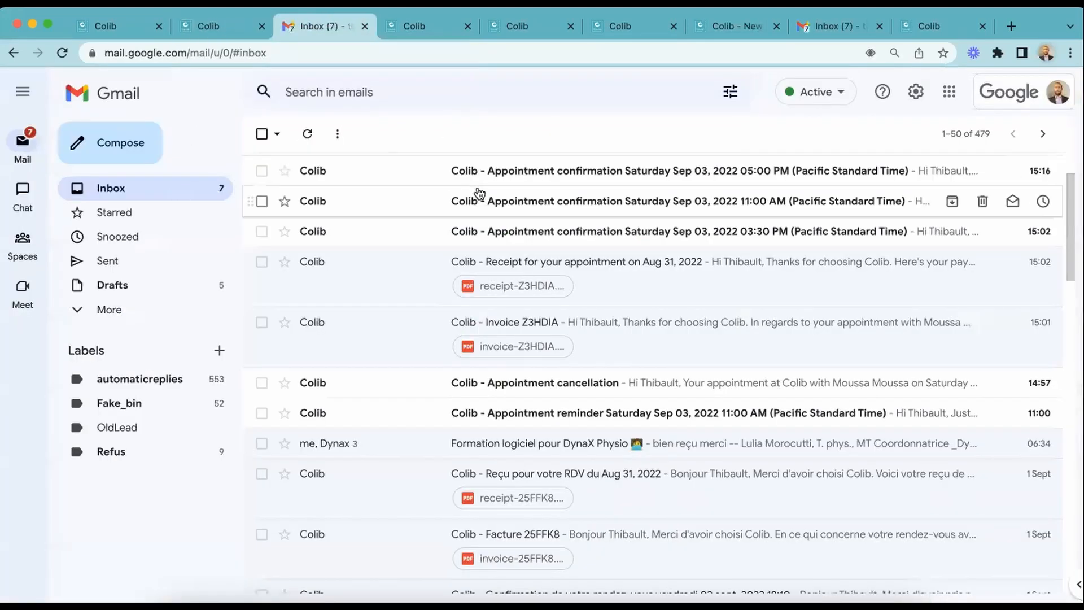
pyautogui.click(637, 187)
pyautogui.scroll(-6, 539, 407)
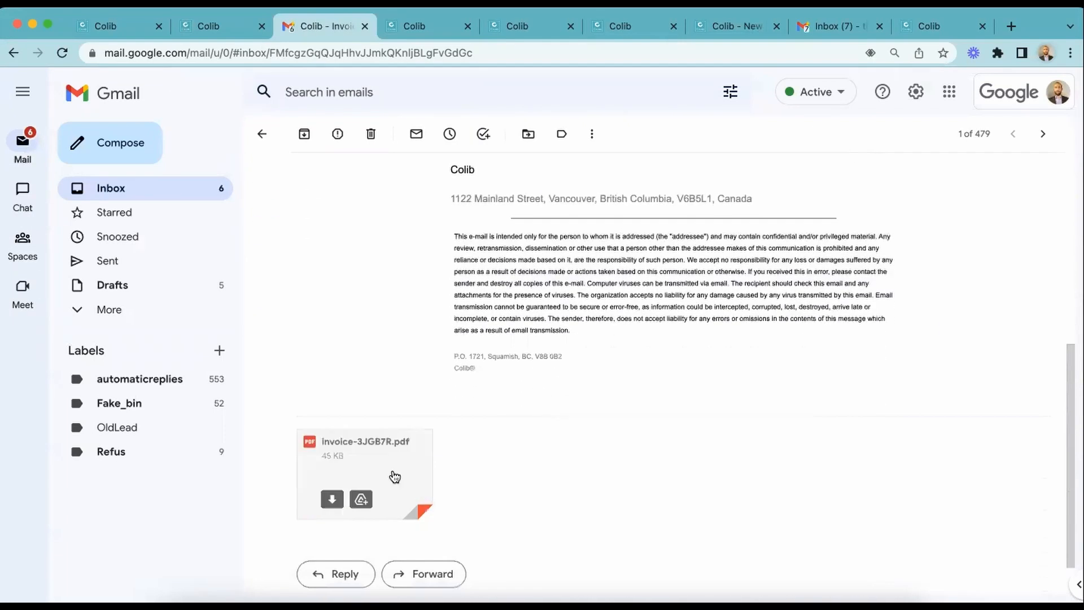
pyautogui.click(392, 473)
pyautogui.scroll(-3, 394, 470)
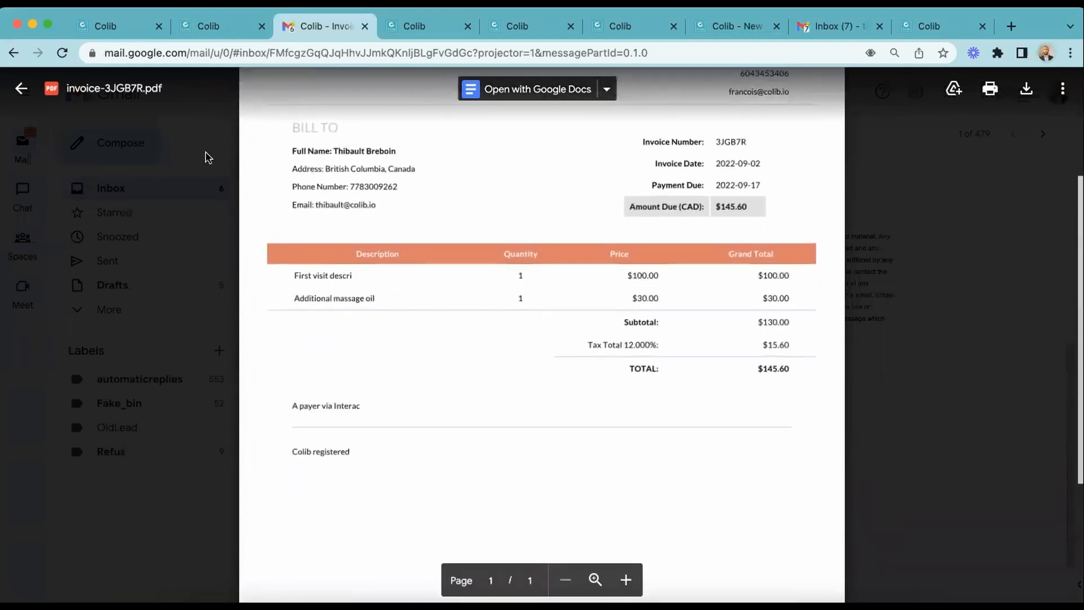
pyautogui.click(198, 160)
# Step: Return to Colib's invoices list and set the status of the new $145.60 invoice to Paid
pyautogui.click(240, 32)
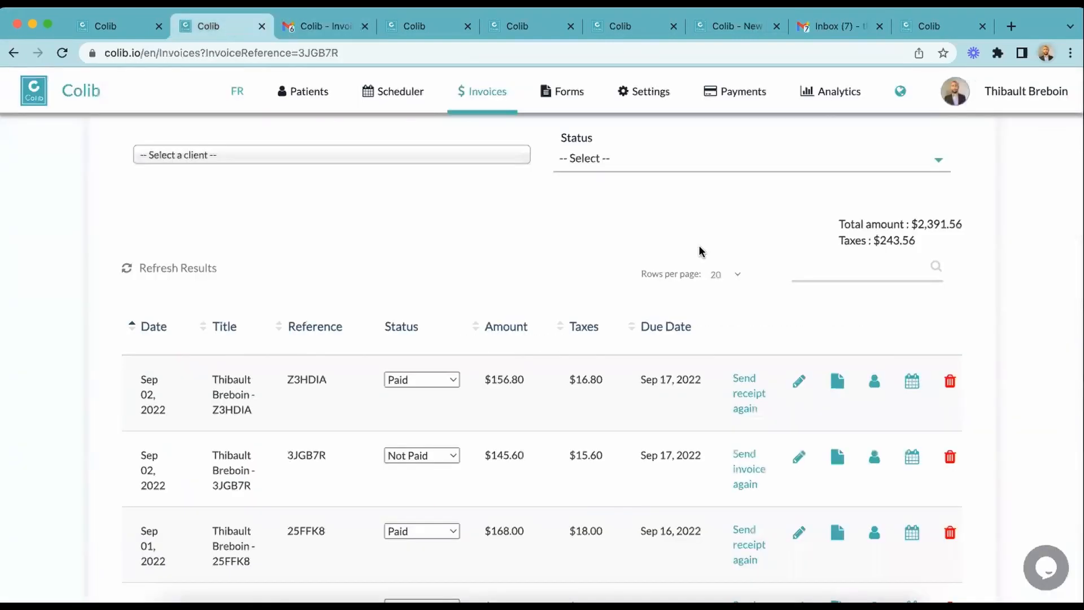
pyautogui.scroll(-2, 442, 458)
pyautogui.click(436, 385)
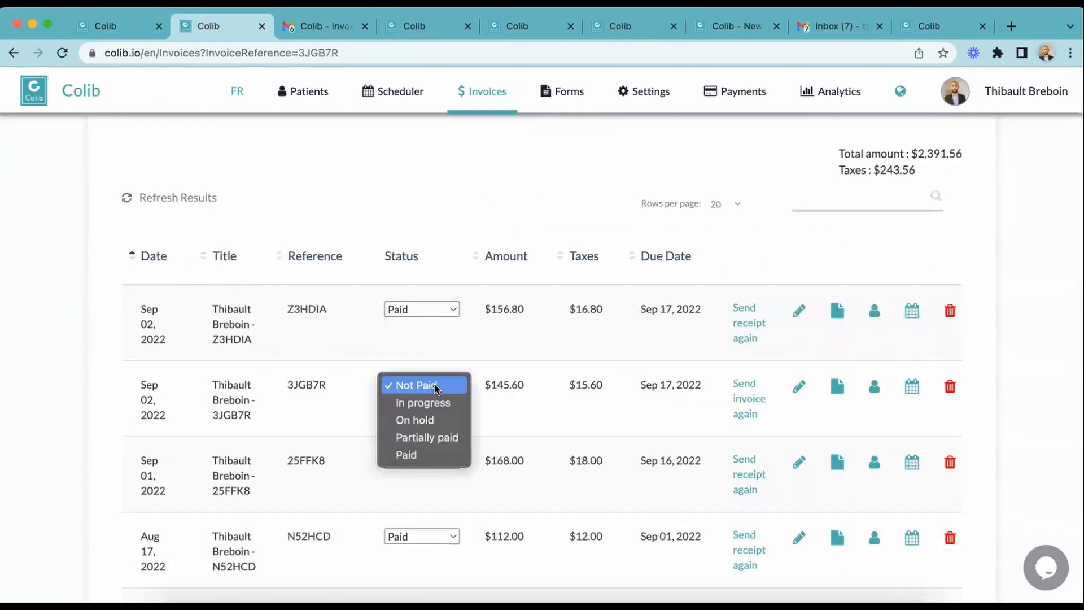
pyautogui.click(426, 453)
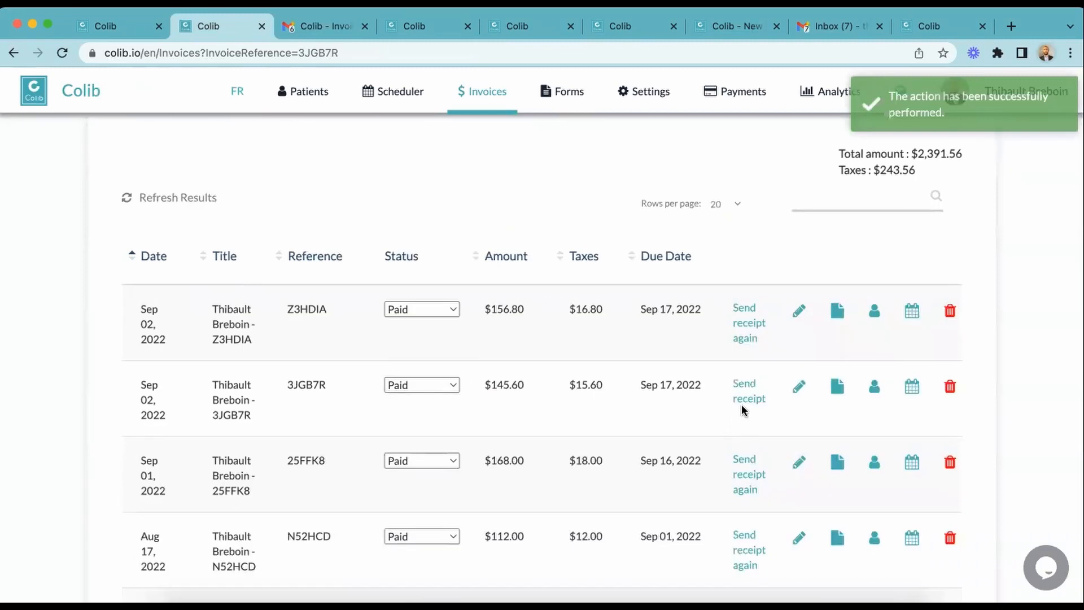
# Step: Send the payment receipt for the $145.60 invoice to the patient by email
pyautogui.click(744, 399)
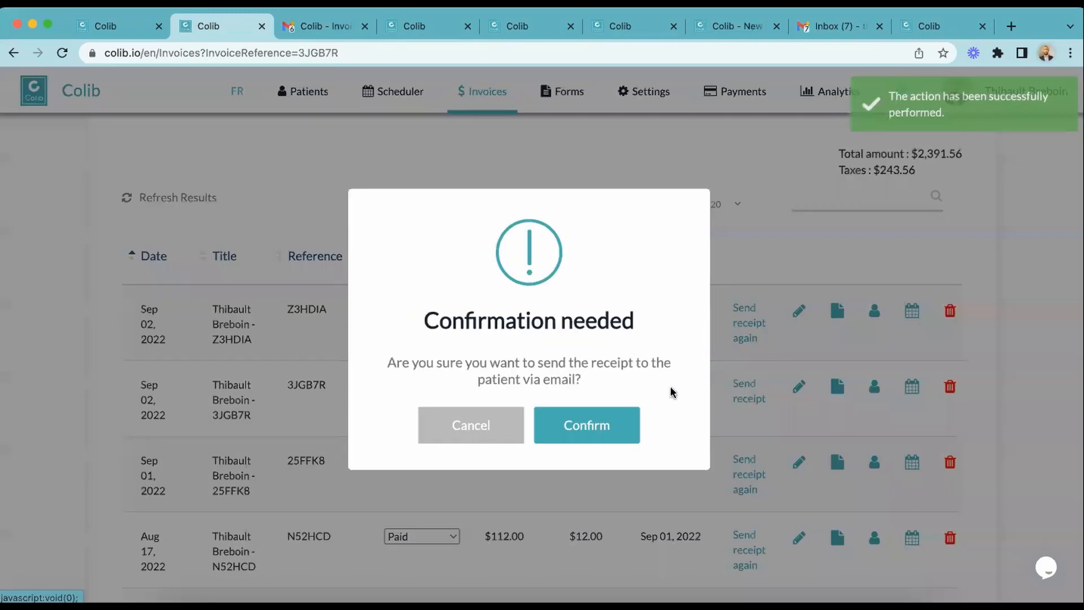
pyautogui.click(583, 424)
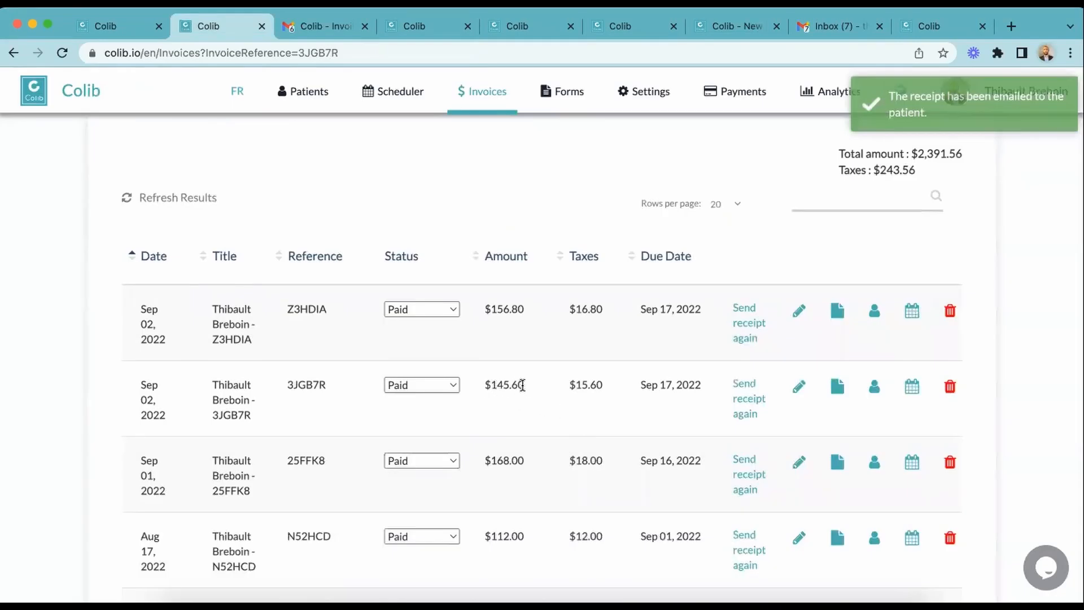
pyautogui.moveTo(525, 385); pyautogui.dragTo(484, 385)
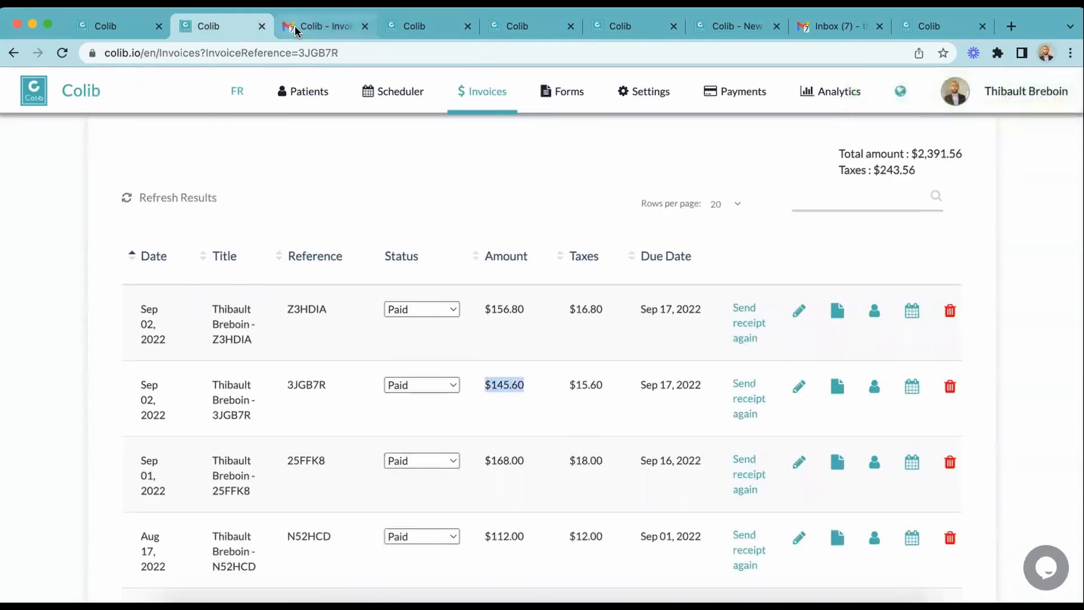
# Step: Switch to Gmail, open the receipt email for the Sep 02, 2022 appointment, and view its attached PDF receipt
pyautogui.click(299, 26)
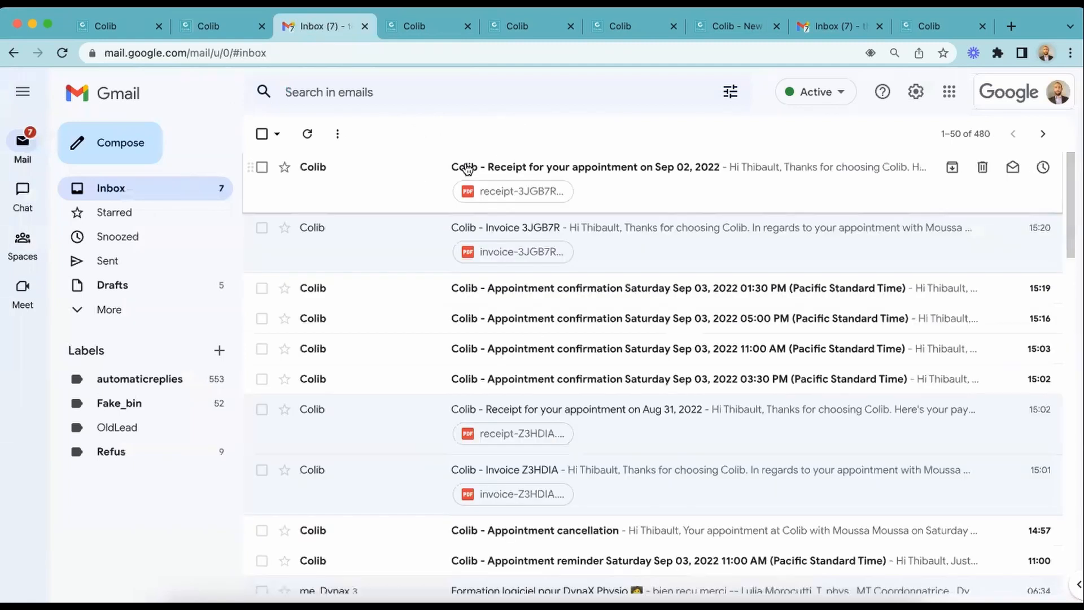
pyautogui.click(409, 169)
pyautogui.scroll(-1, 568, 424)
pyautogui.scroll(-8, 569, 424)
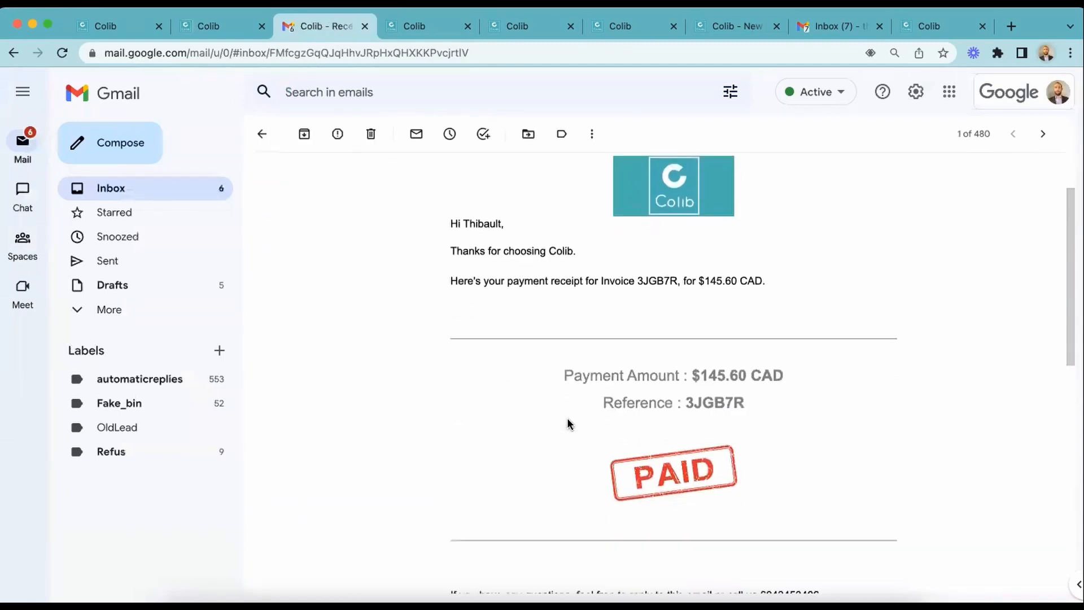
pyautogui.click(402, 525)
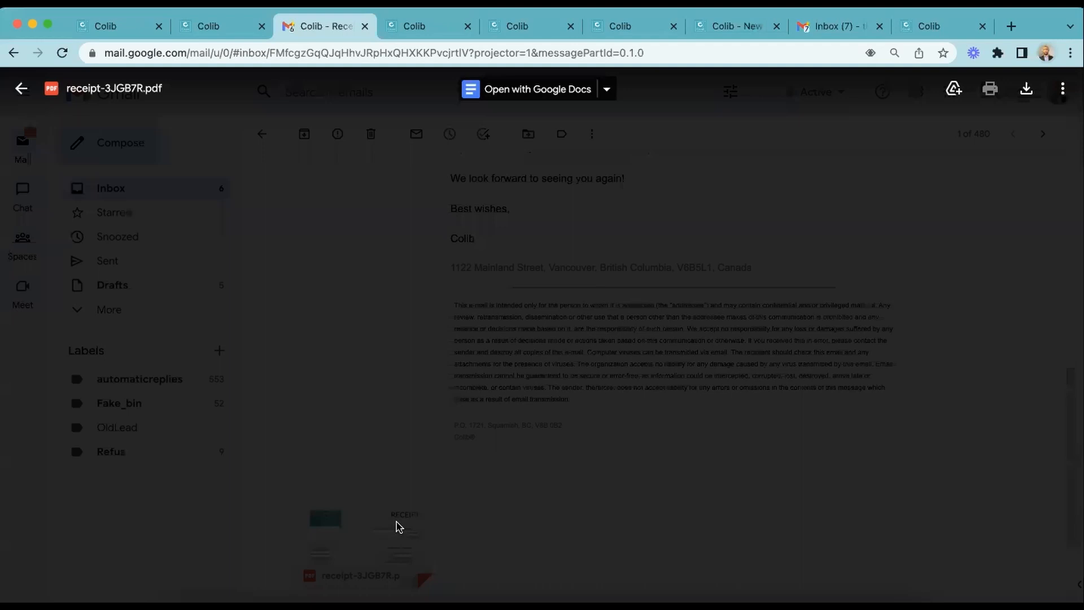
pyautogui.scroll(-5, 438, 489)
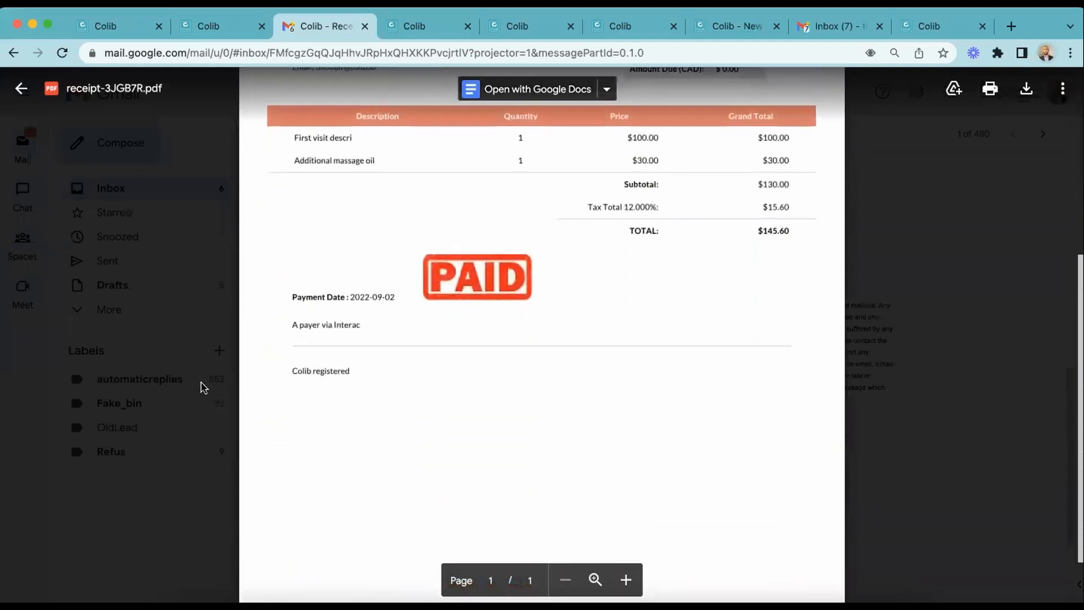
pyautogui.click(201, 384)
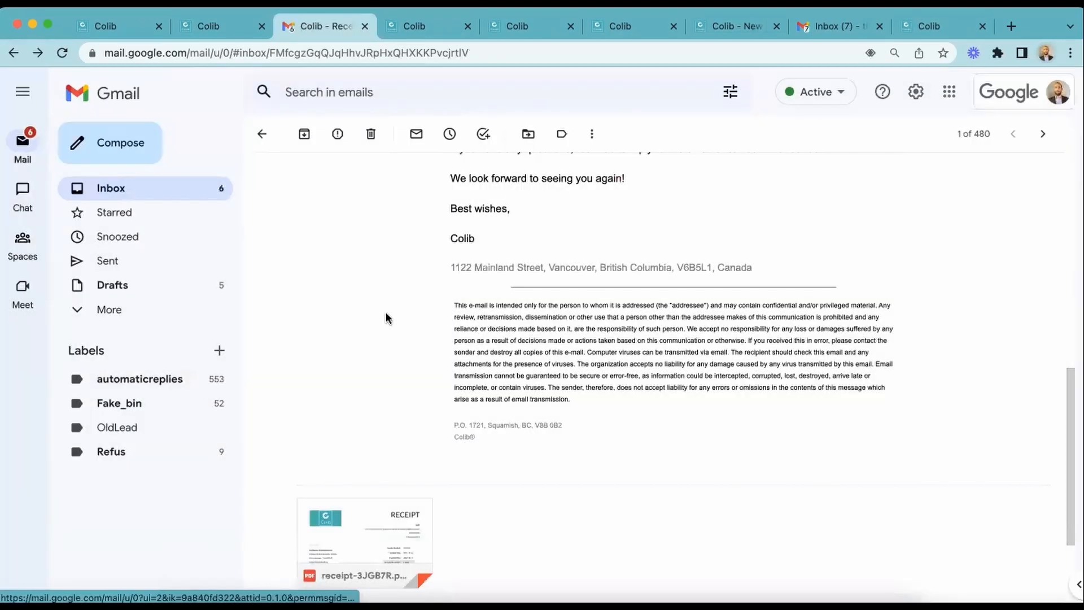
pyautogui.scroll(5, 384, 317)
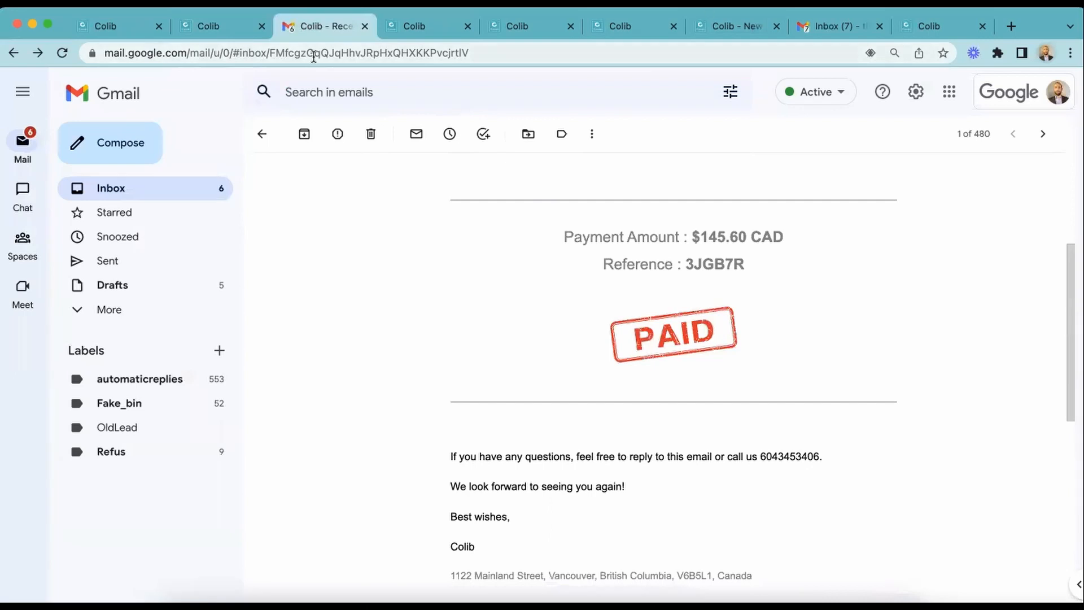
# Step: Switch to Colib's scheduler and close the details of the 03-Sep-2022 15:30 appointment
pyautogui.click(119, 26)
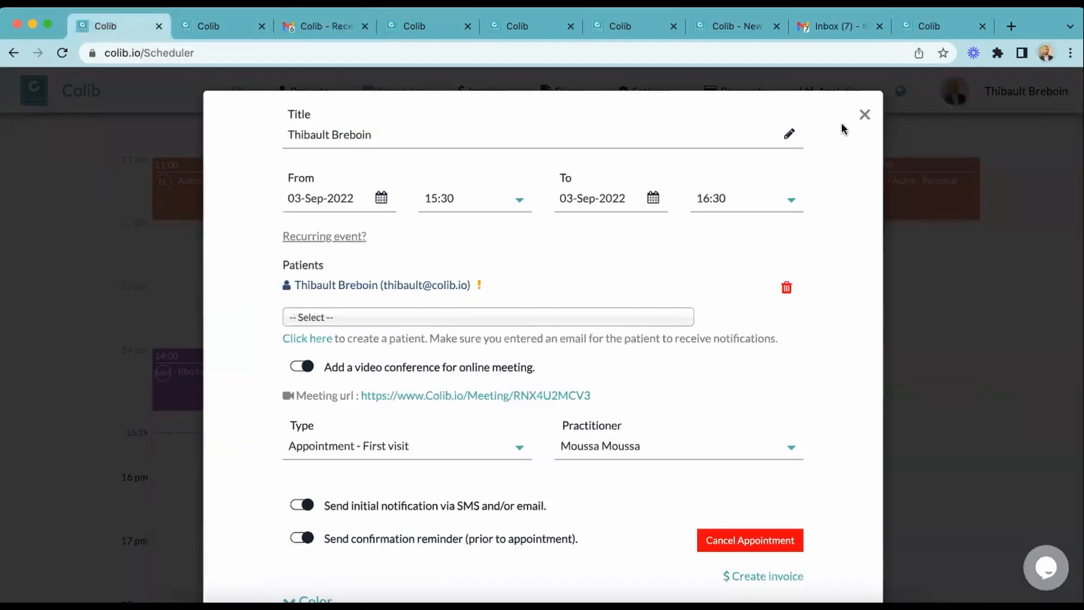
pyautogui.click(865, 114)
pyautogui.scroll(8, 811, 213)
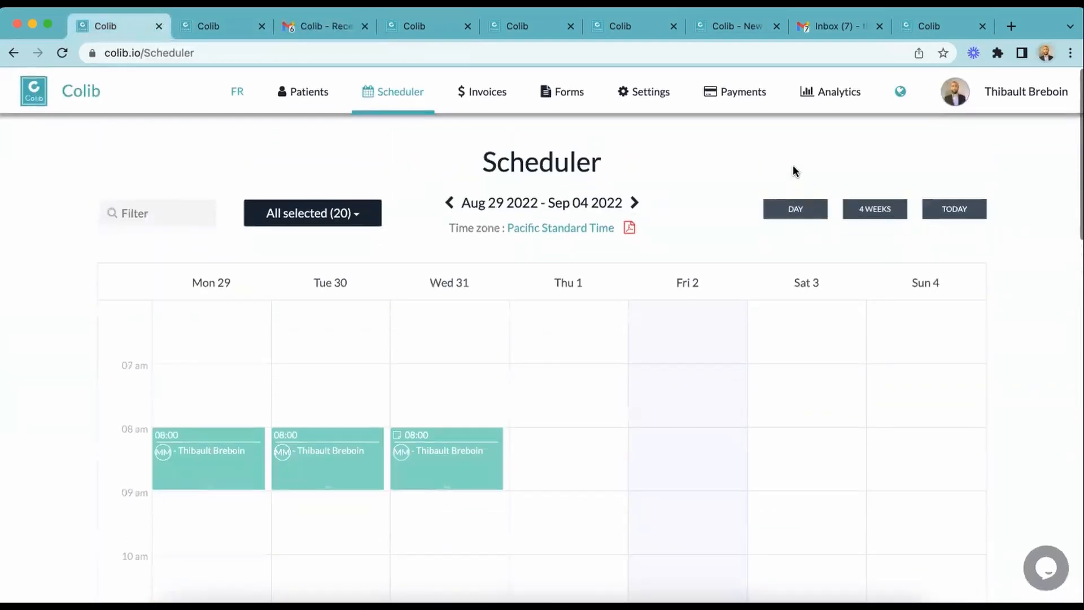
# Step: Open the analytics and examine the Patient base chart of monthly patient numbers
pyautogui.click(818, 94)
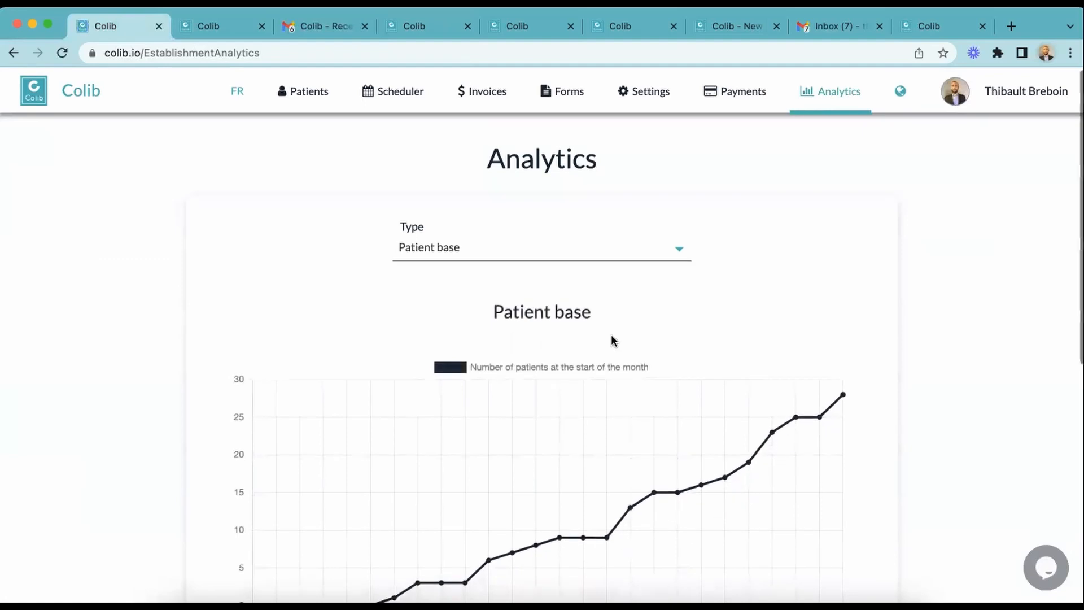
pyautogui.scroll(-3, 611, 334)
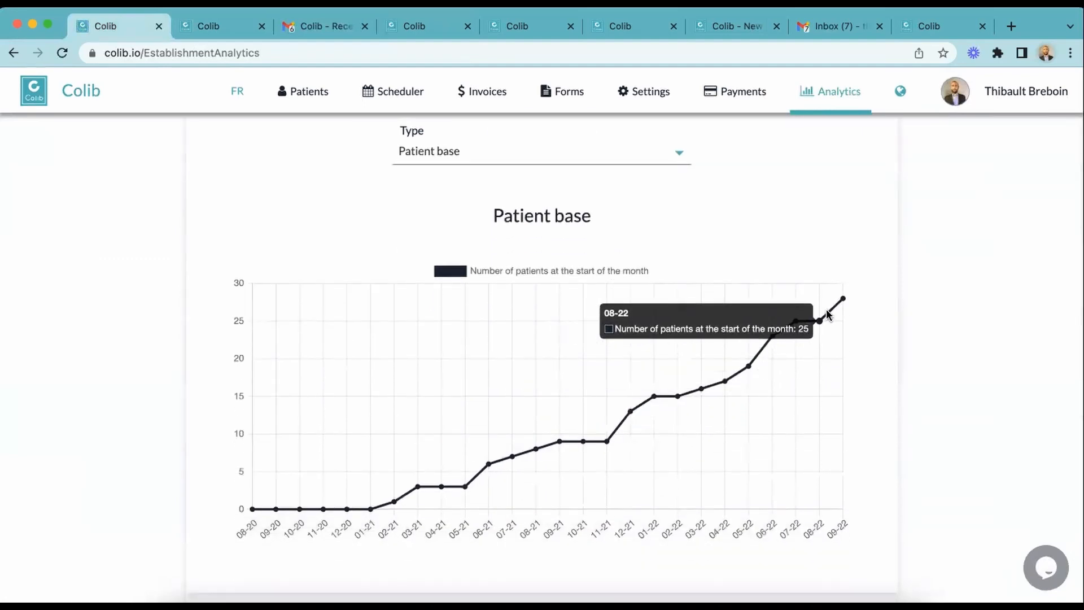
pyautogui.scroll(1, 622, 188)
# Step: Display the Appointments analytics chart and look over the other available chart types
pyautogui.click(621, 180)
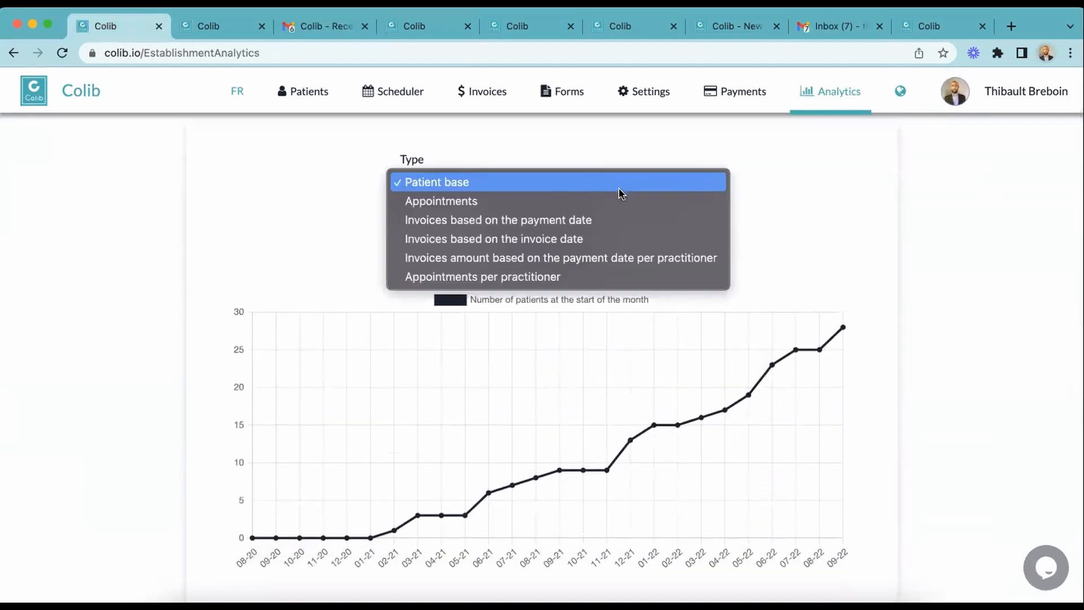
pyautogui.click(619, 200)
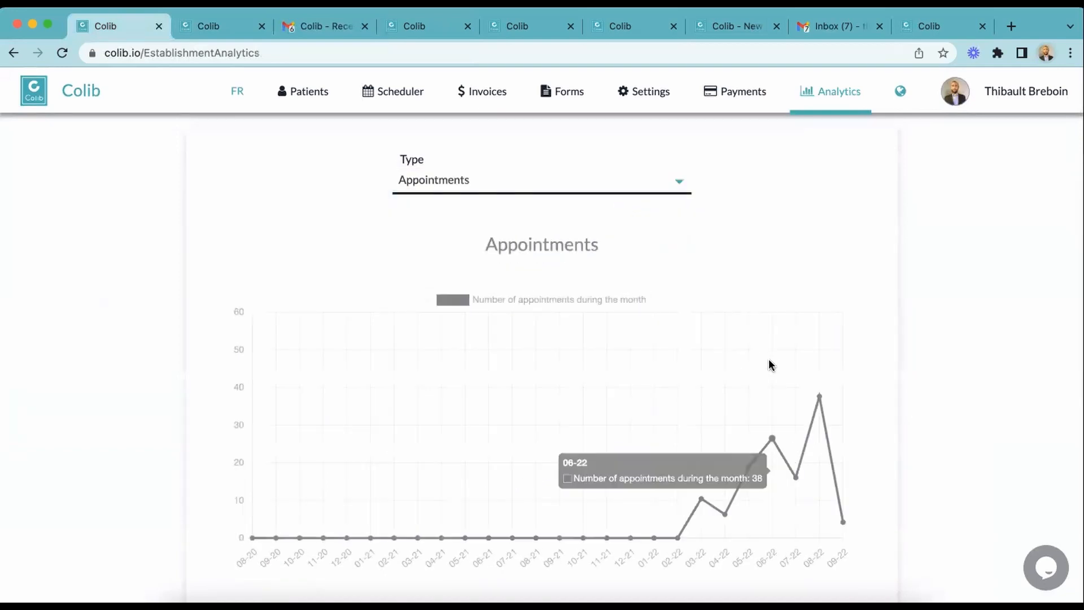
pyautogui.click(666, 183)
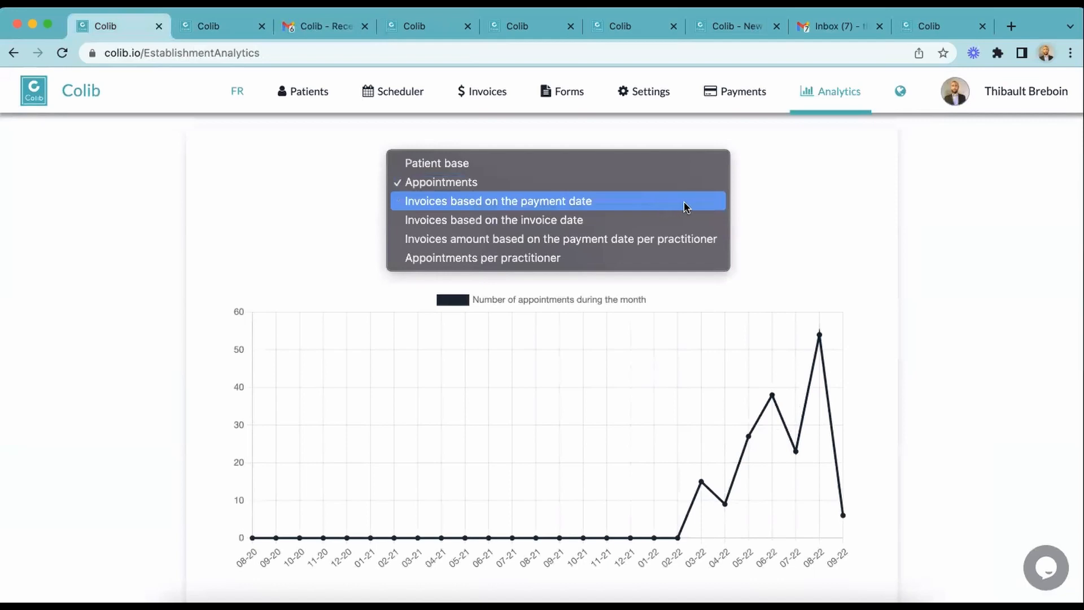
pyautogui.click(782, 215)
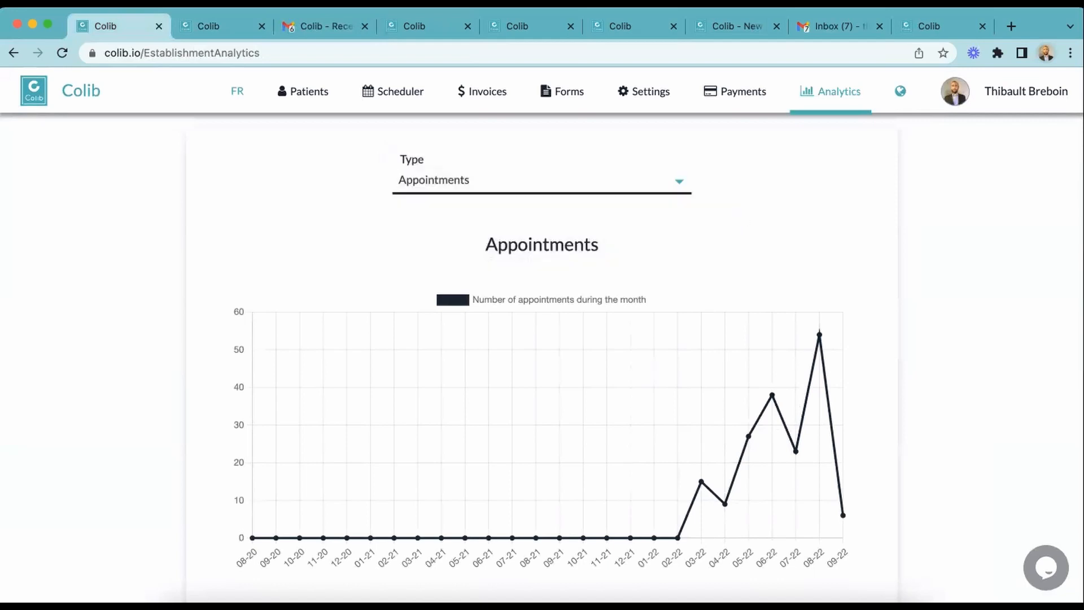